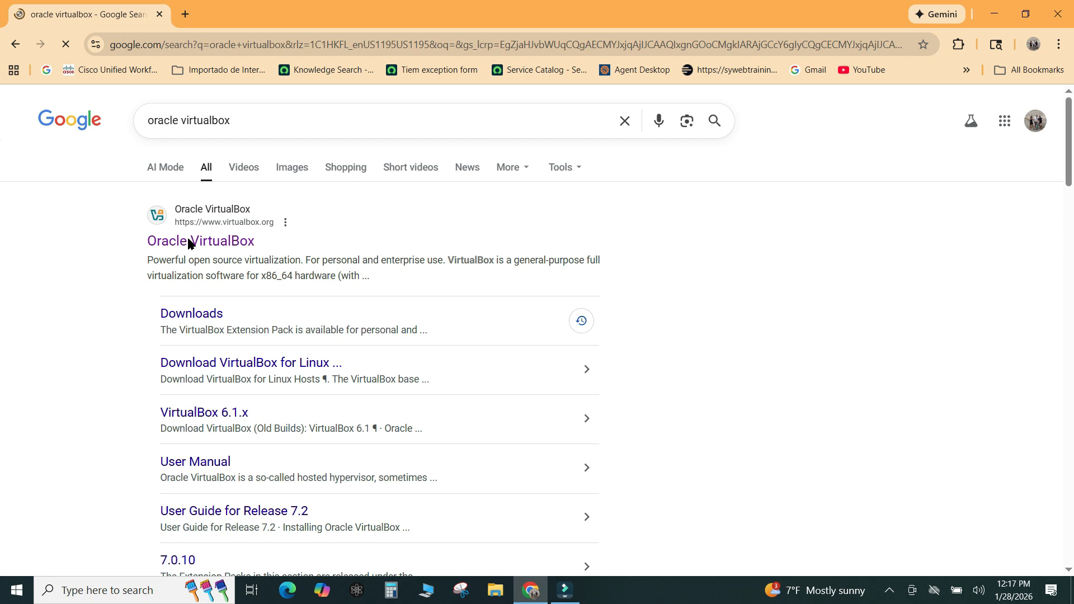
# Download the VirtualBox 7.2.6 package for Windows hosts from virtualbox.org, launch its installer, and close the browser
pyautogui.click(188, 243)
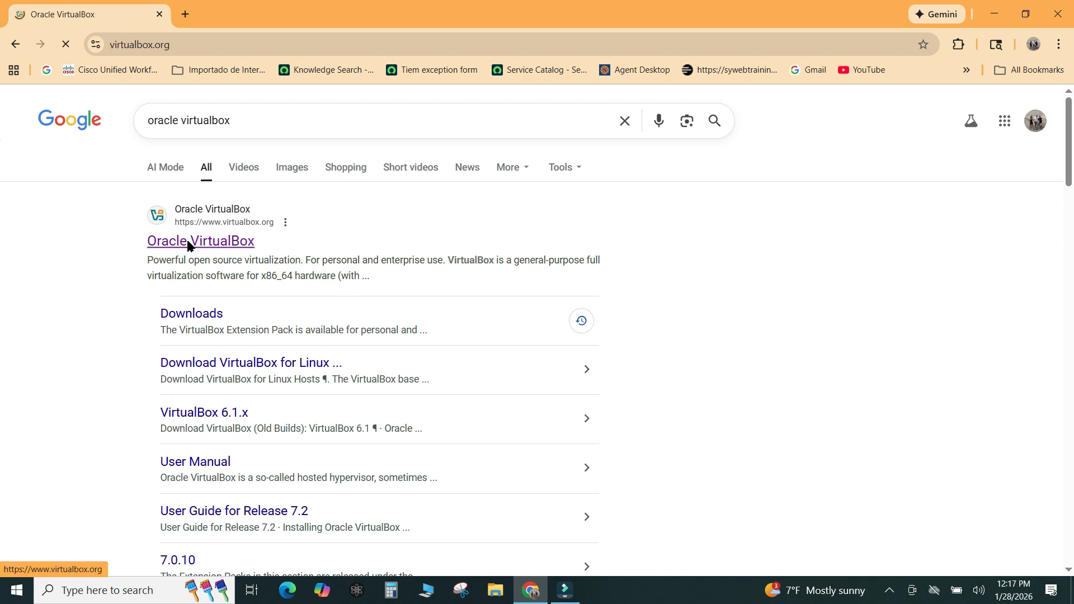
pyautogui.click(704, 274)
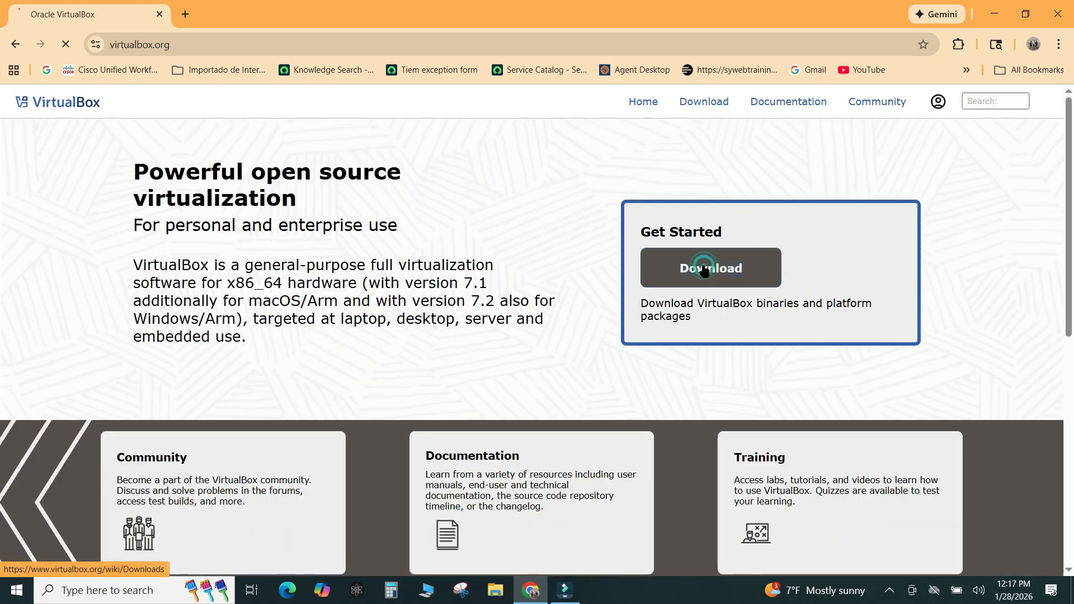
pyautogui.click(241, 420)
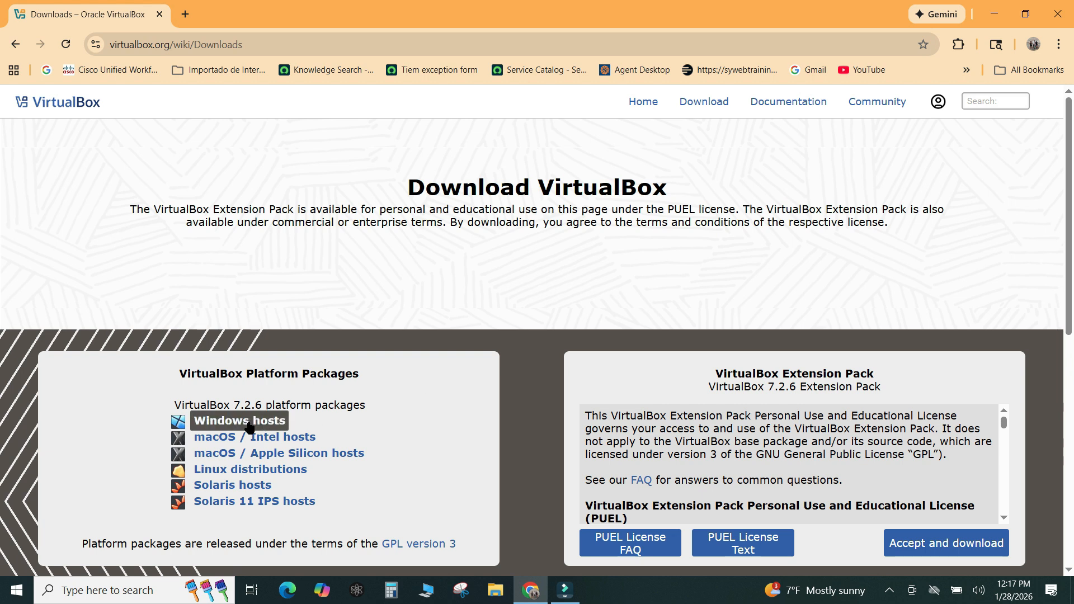
pyautogui.click(432, 313)
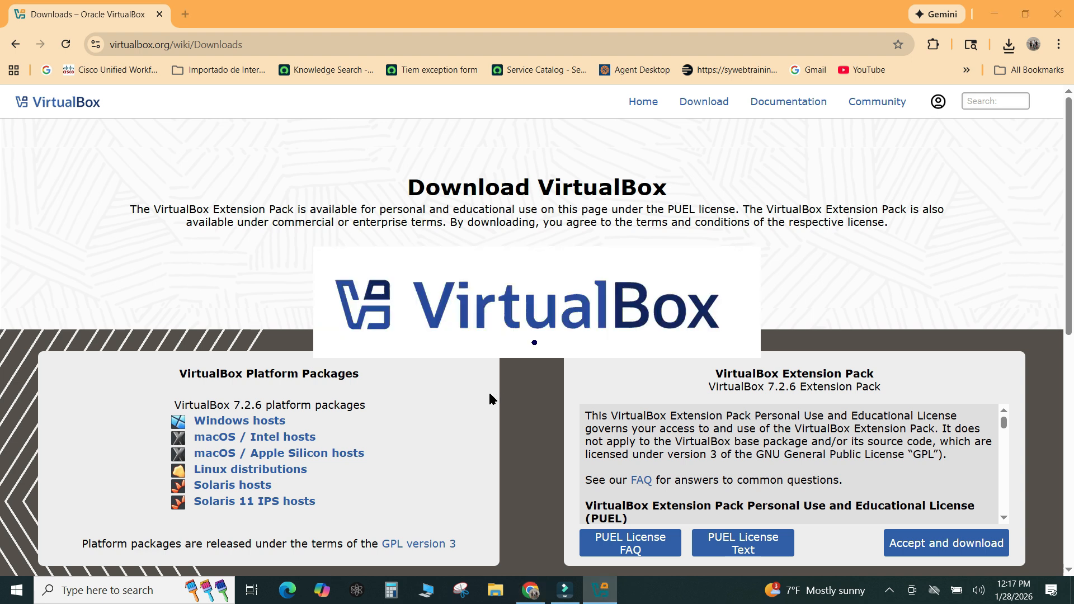
pyautogui.click(1057, 14)
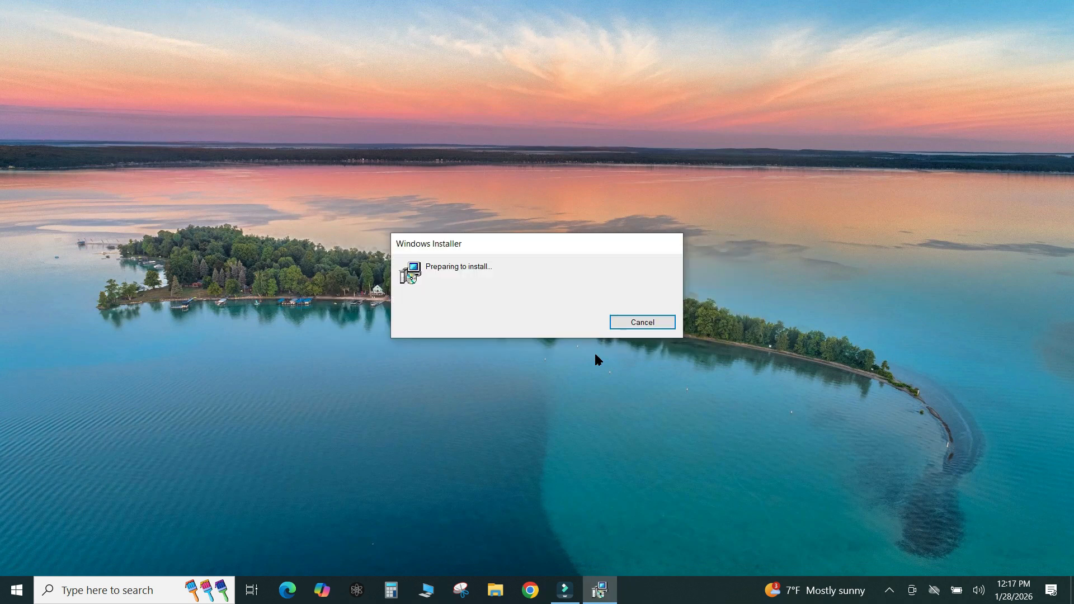
# Accept the license agreement in the VirtualBox installer, keep the default features and location, and agree to continue past the warnings
pyautogui.click(607, 405)
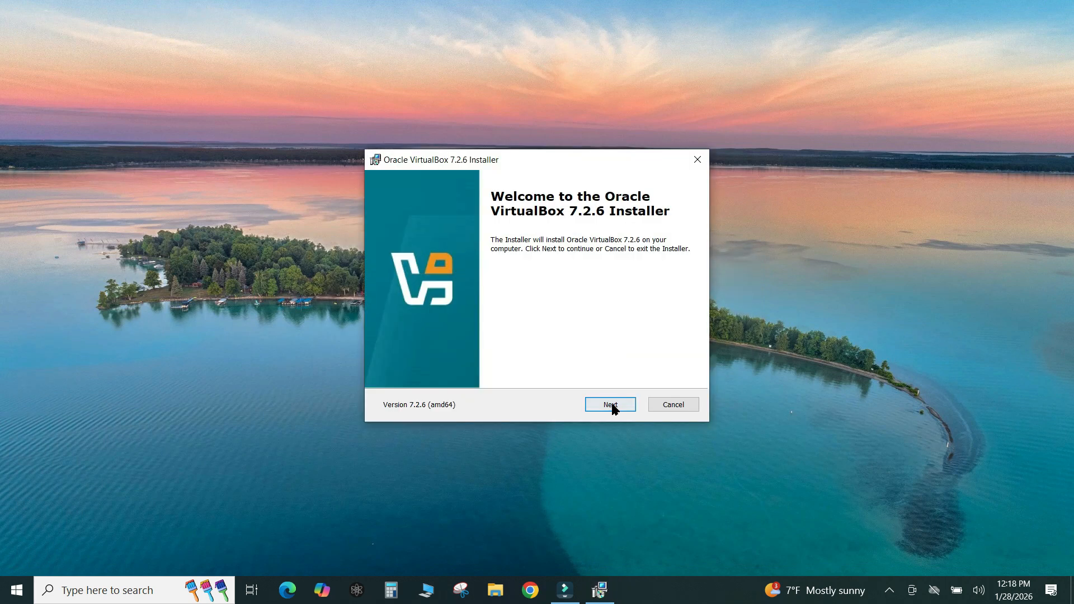
pyautogui.click(421, 351)
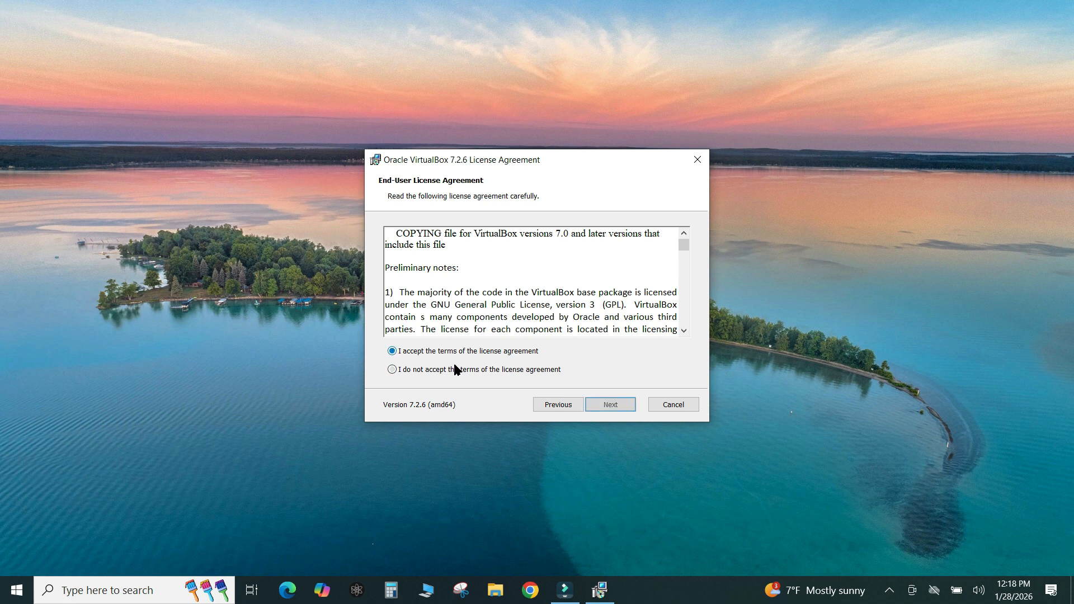
pyautogui.click(608, 405)
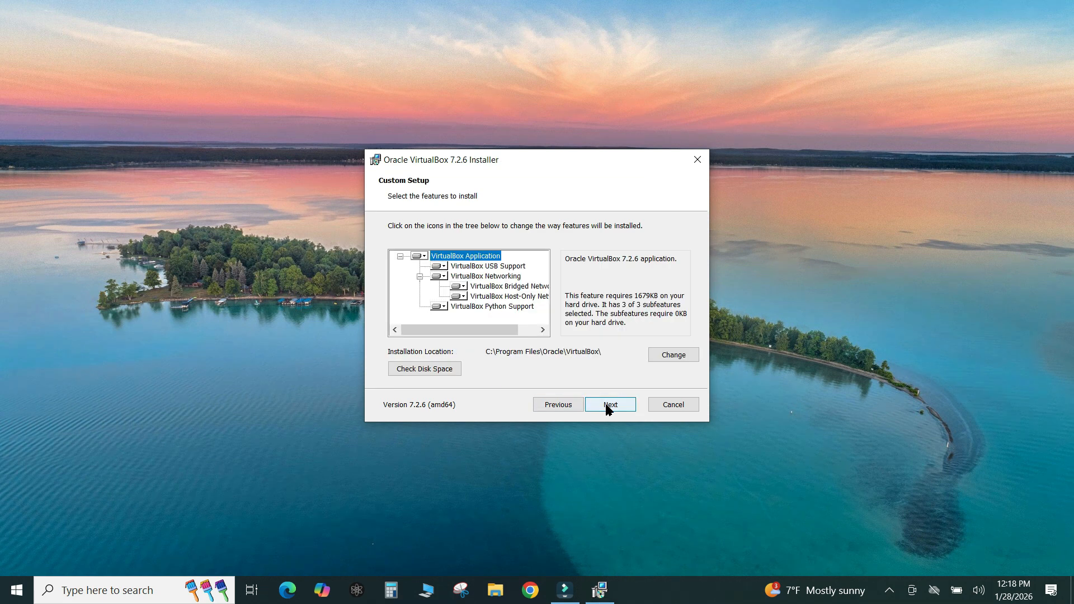
pyautogui.click(607, 409)
pyautogui.click(605, 404)
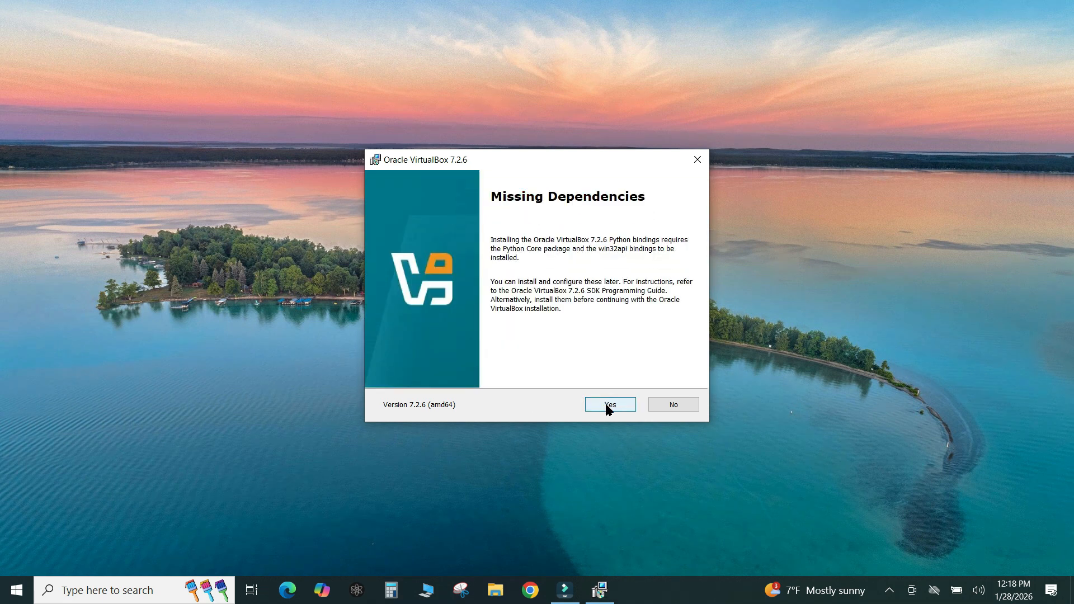
pyautogui.click(608, 405)
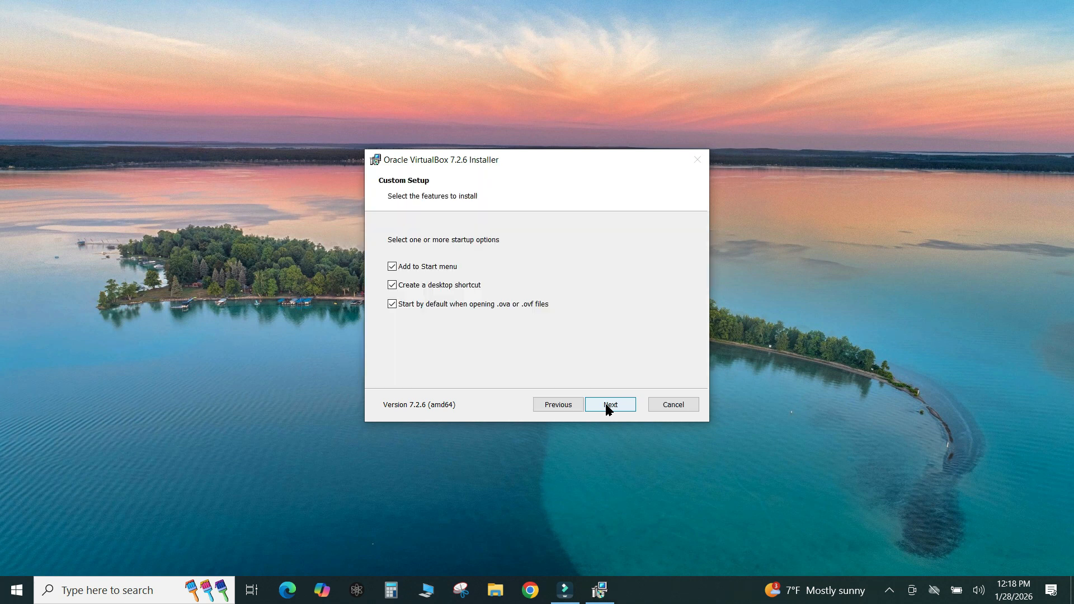
# Keep all three startup options, install VirtualBox, and finish with Start Oracle VirtualBox 7.2.6 enabled
pyautogui.click(605, 404)
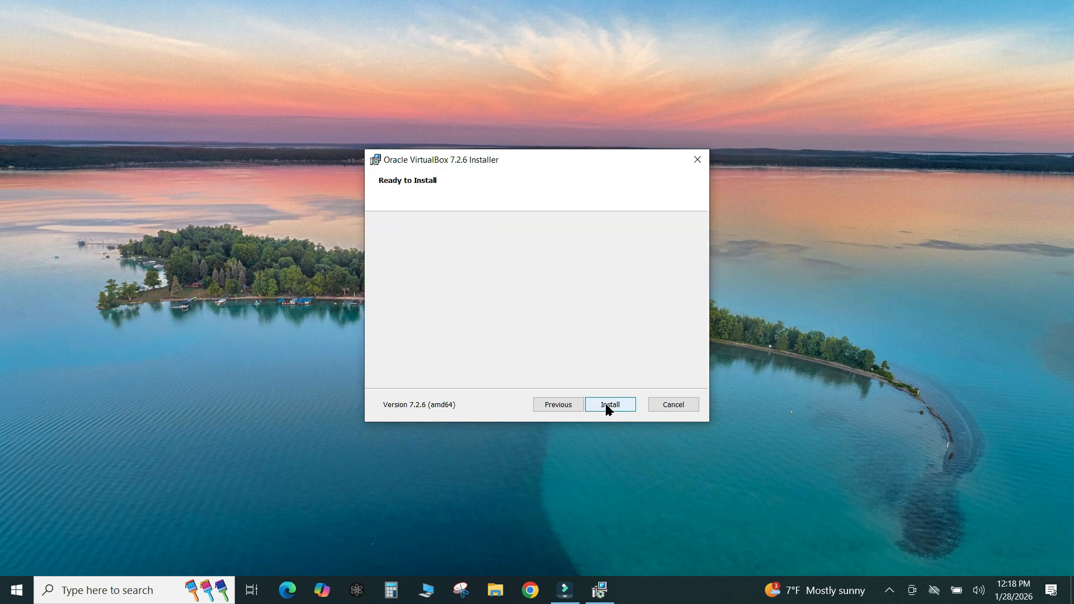
pyautogui.click(605, 404)
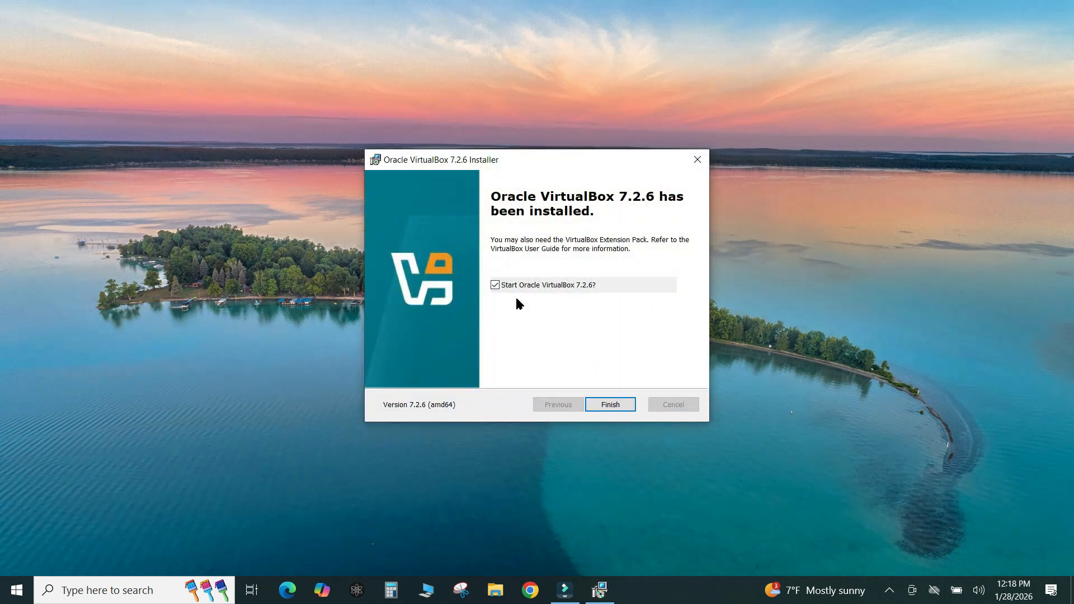
pyautogui.click(609, 403)
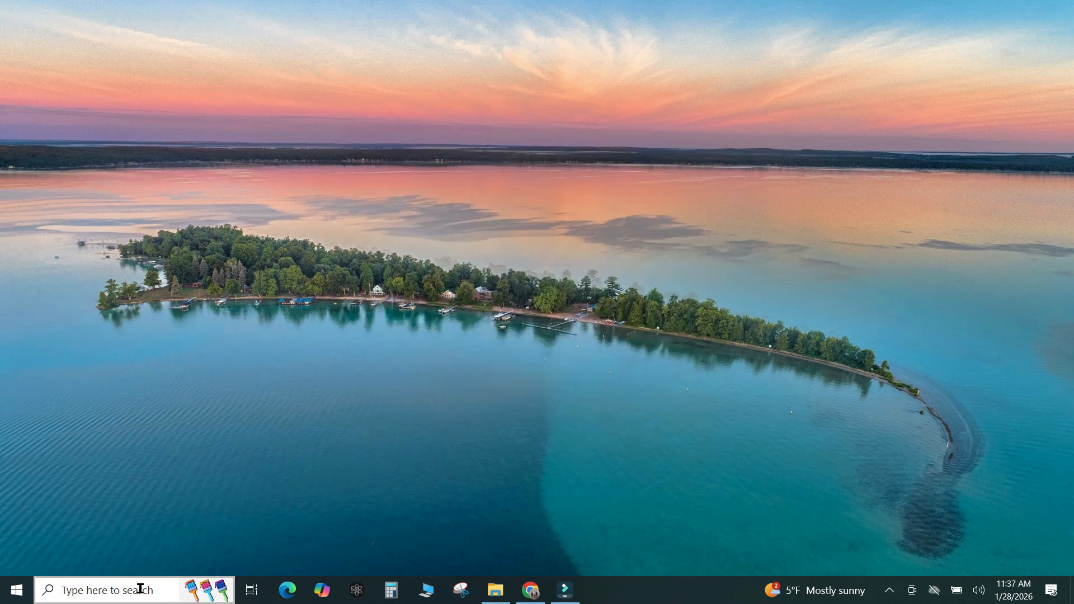
# Search Windows for Oracle VirtualBox and open the app
pyautogui.click(139, 589)
pyautogui.write('OR')
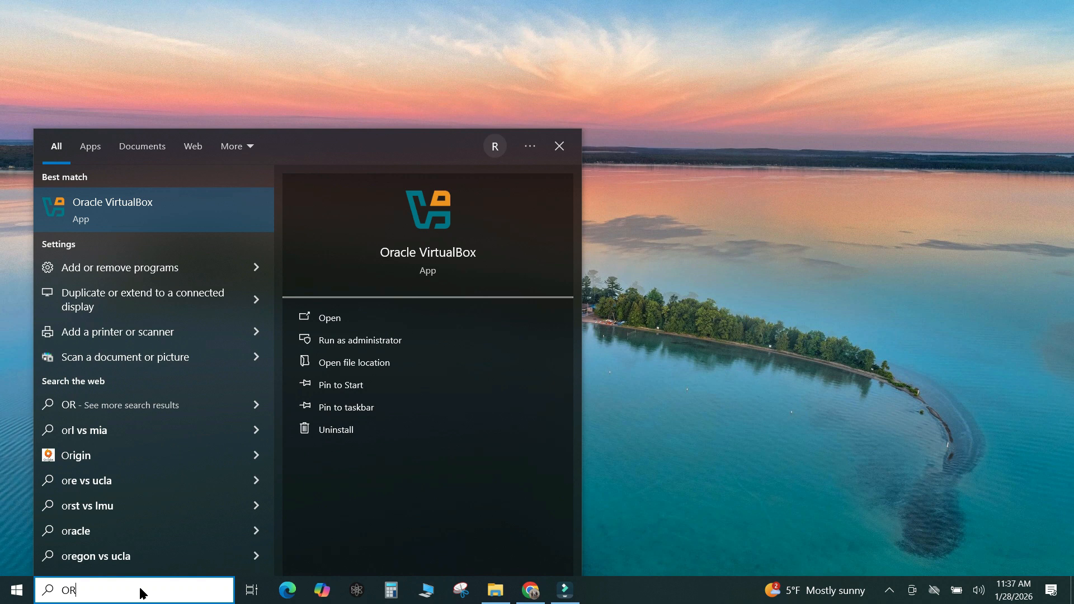
pyautogui.click(202, 217)
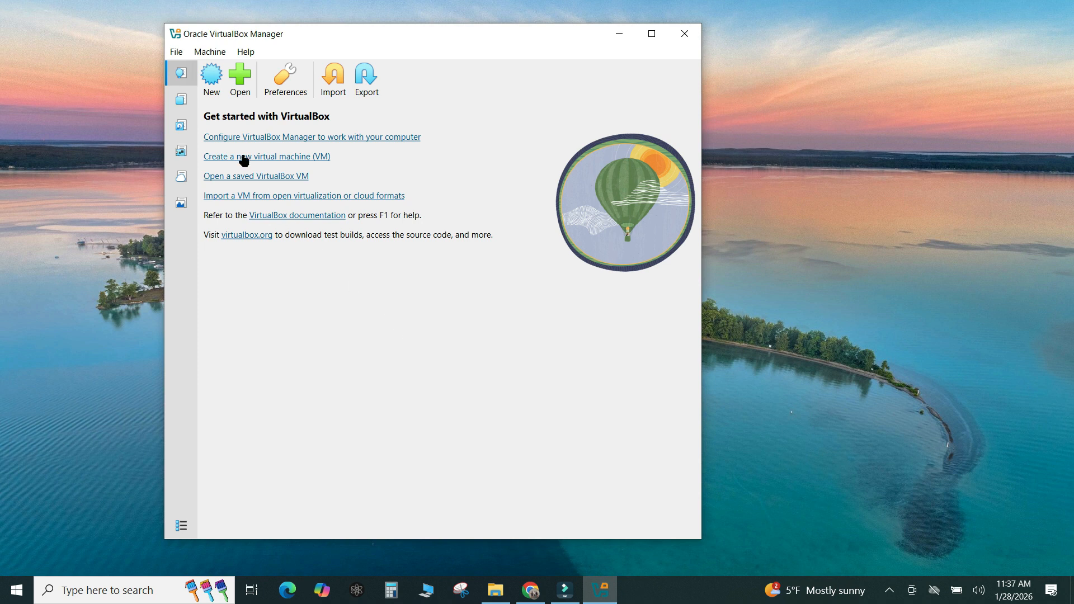
# Start a new virtual machine and name it WINDOWS 10
pyautogui.click(212, 78)
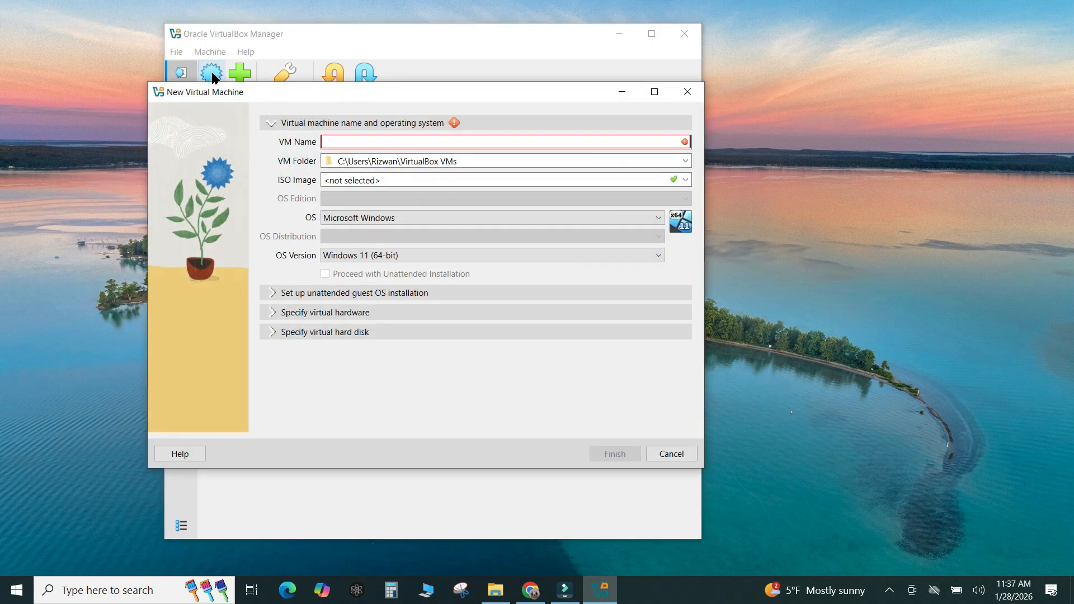
pyautogui.click(361, 144)
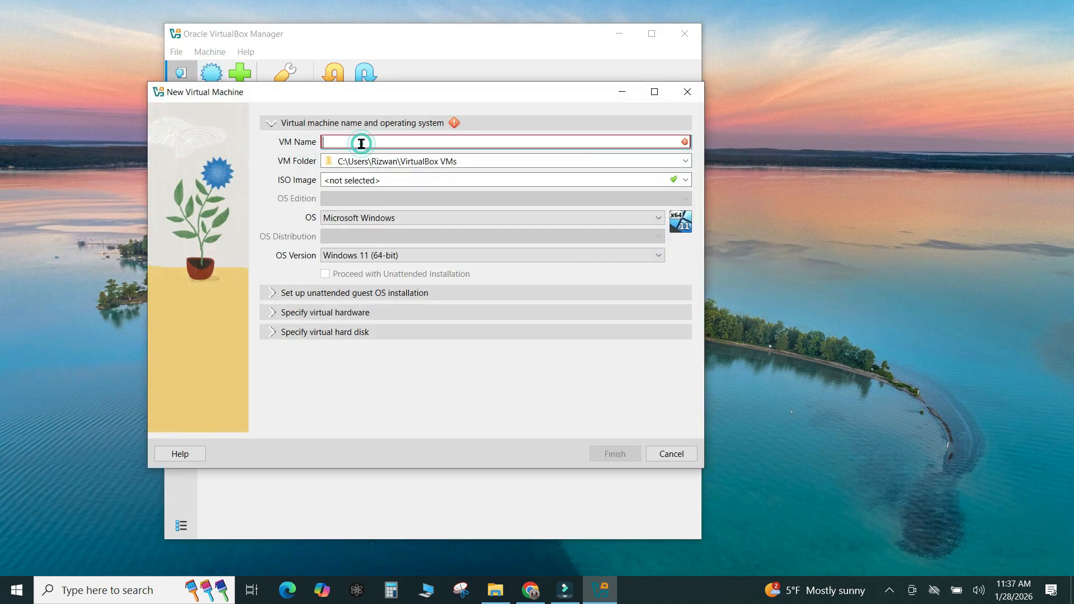
pyautogui.write('Wi')
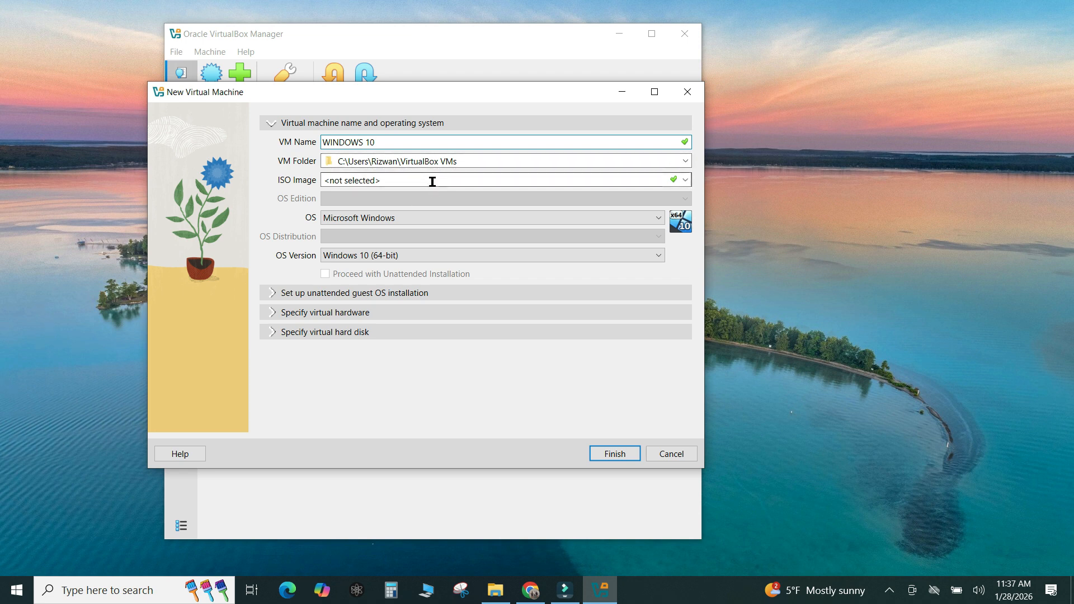
# Set the virtual machine's ISO image to en_windows_10_multiple_editions_x64_dvd_6846432.iso from the ISO folder in Downloads
pyautogui.click(686, 180)
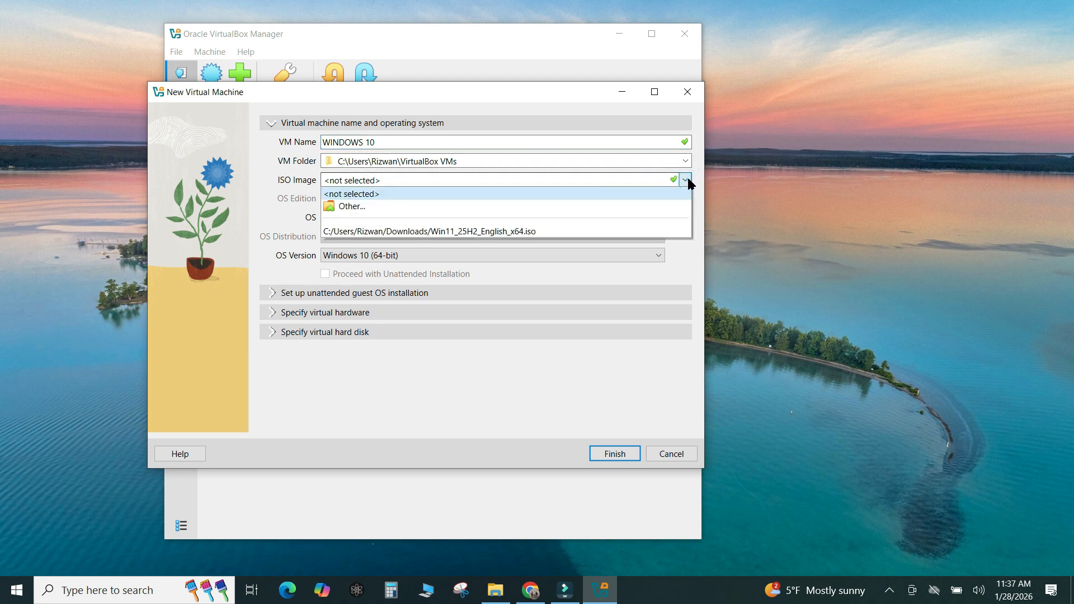
pyautogui.click(347, 206)
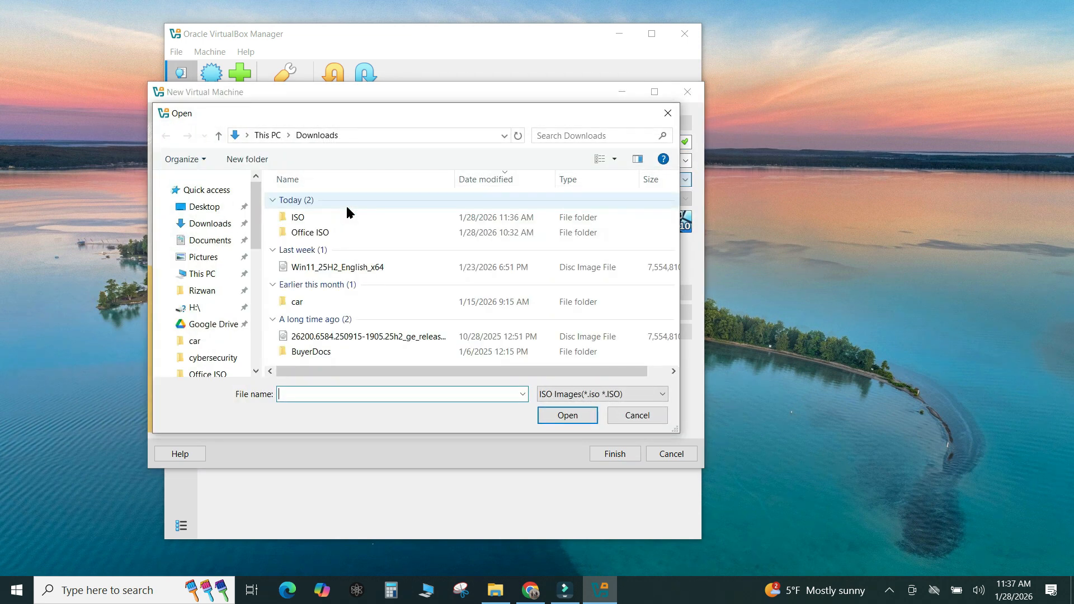
pyautogui.click(331, 218)
pyautogui.doubleClick(331, 218)
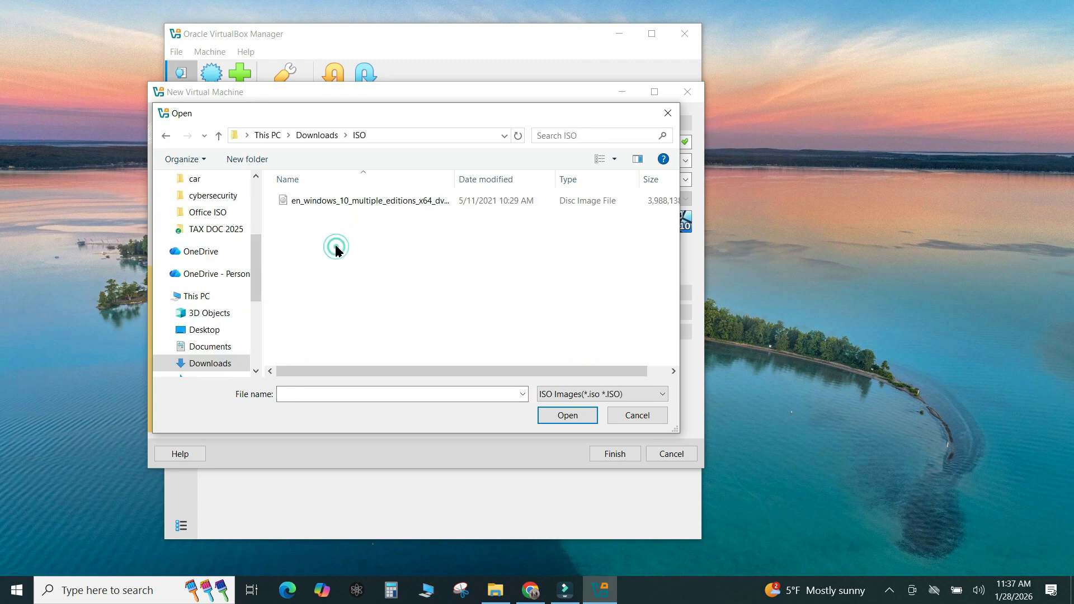
pyautogui.click(370, 202)
pyautogui.click(567, 415)
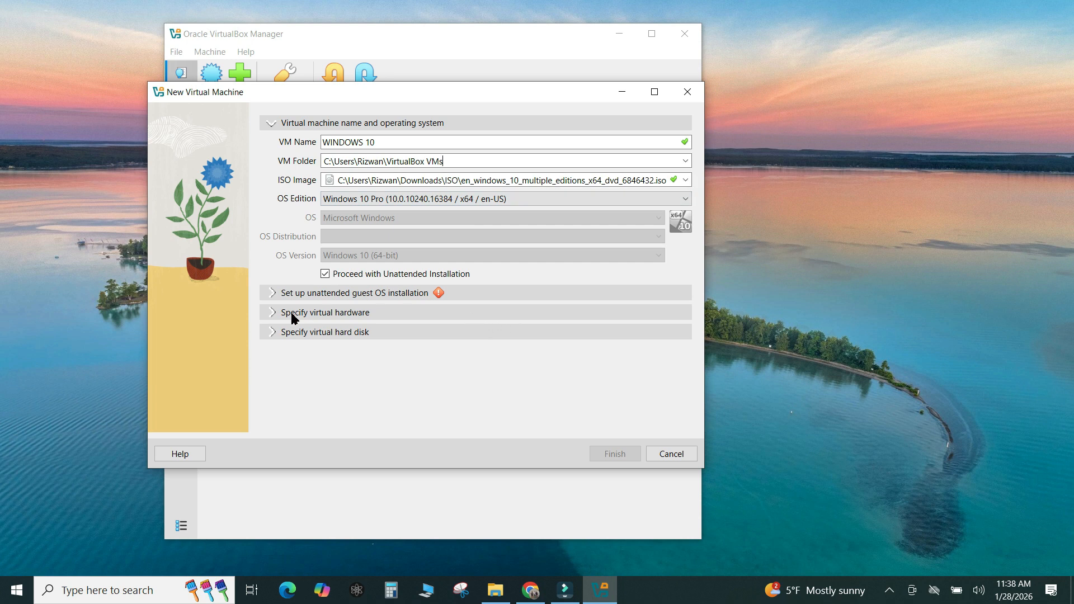
# Enter and confirm the guest account password in the unattended guest OS installation settings
pyautogui.click(273, 293)
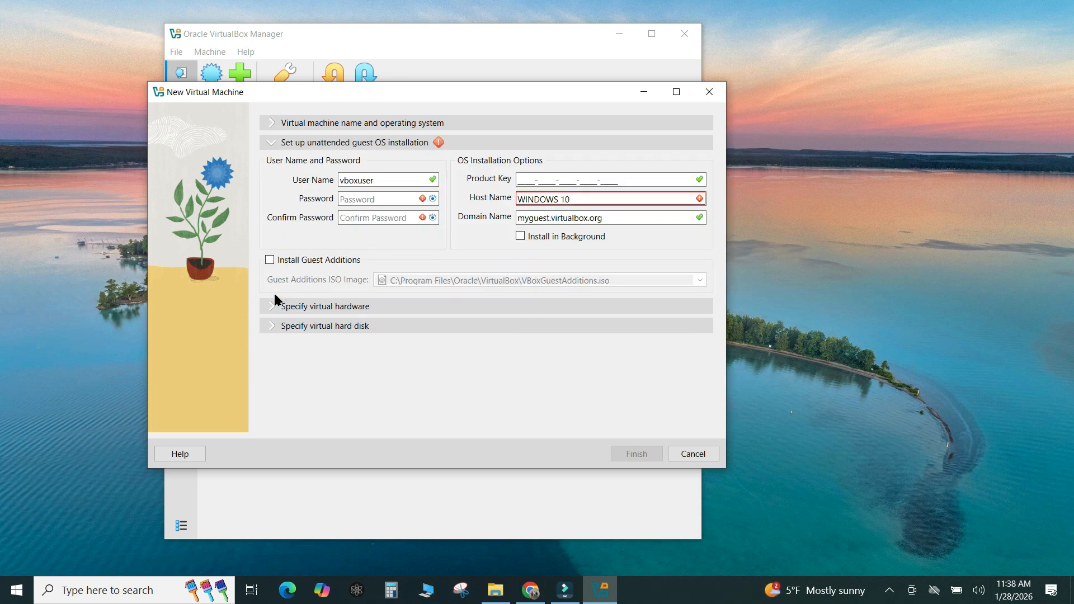
pyautogui.click(361, 200)
pyautogui.write('•••')
pyautogui.click(358, 218)
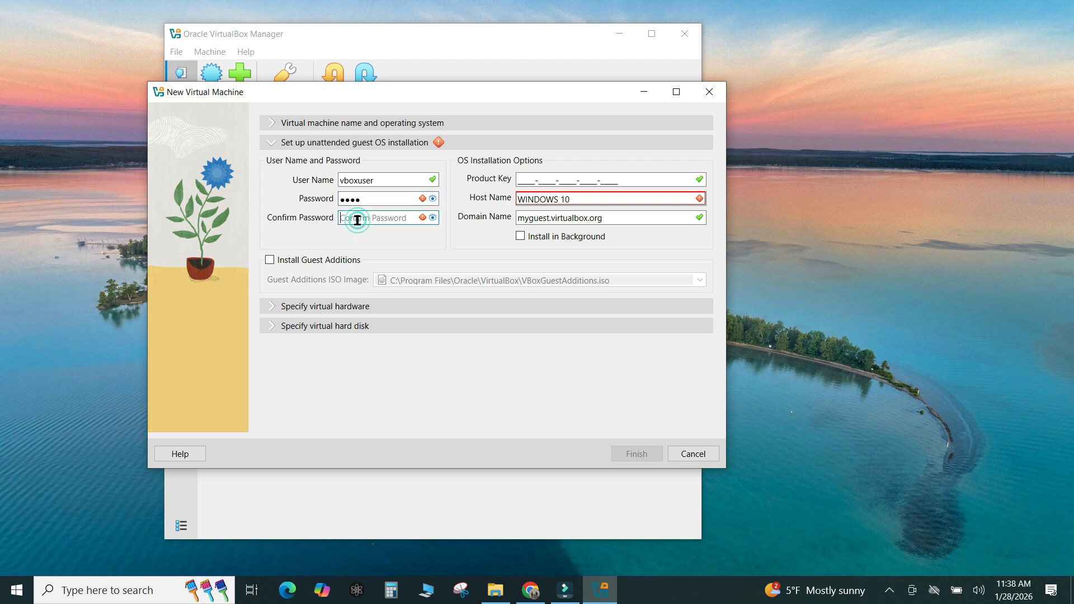
pyautogui.write('••••')
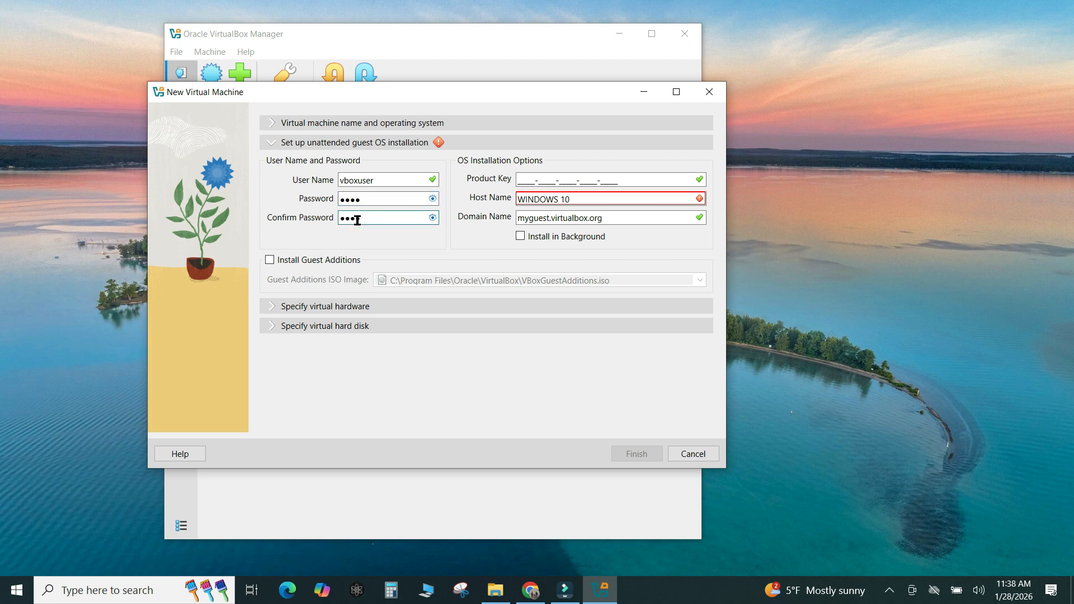
# Change the unattended installation's host name to WINDOW10
pyautogui.click(584, 202)
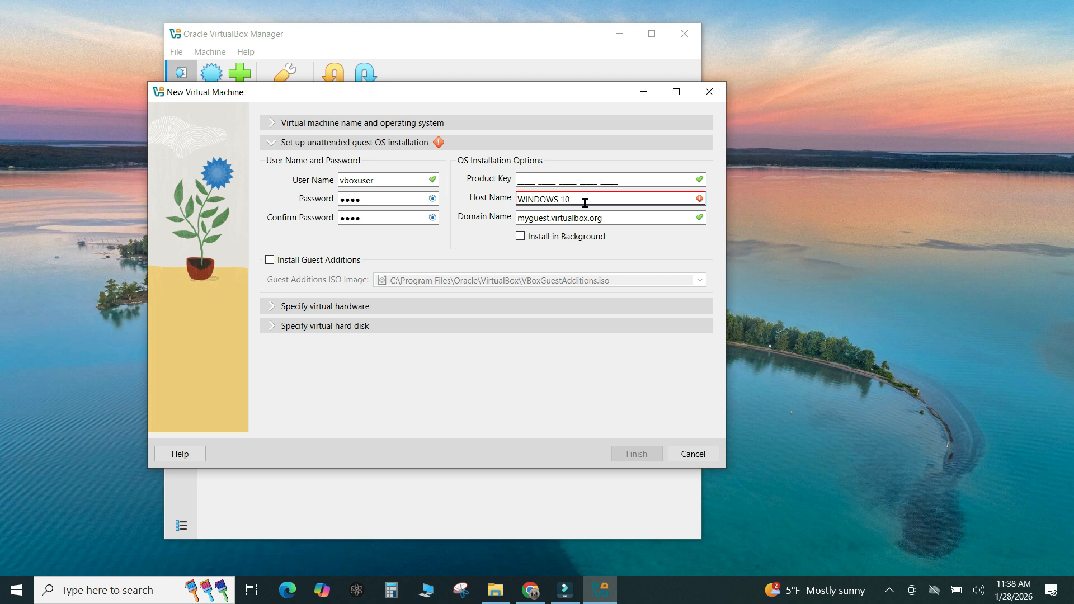
pyautogui.press('BackSpace')
pyautogui.press('BackSpace')
pyautogui.press('BackSpace')
pyautogui.press('BackSpace')
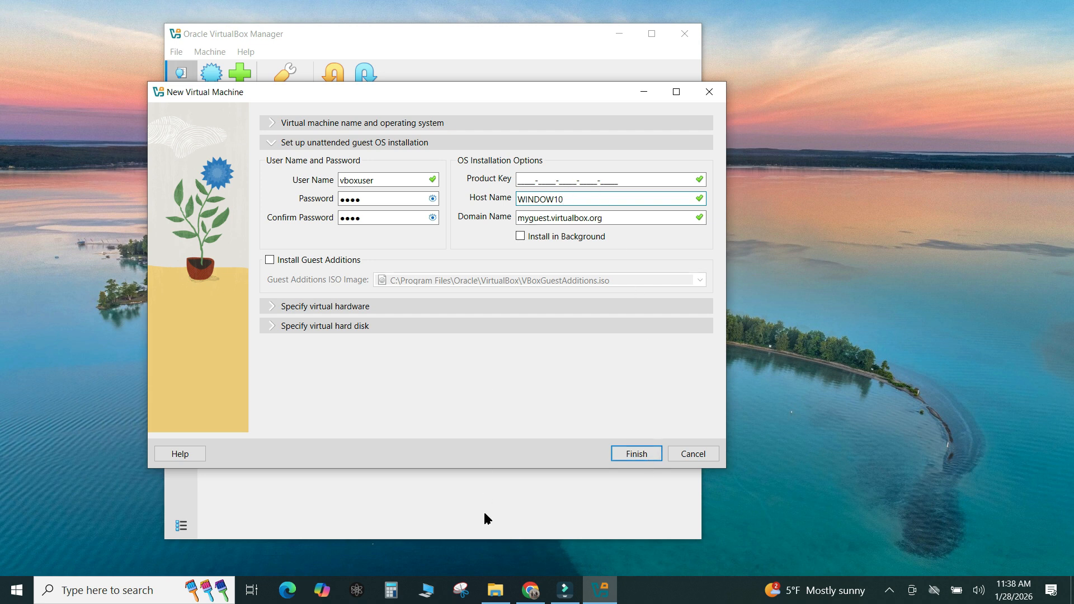
# Switch to File Explorer, open the CD KEYAS text file in the ISO folder, and copy the Windows 10 Pro product key
pyautogui.moveTo(488, 594)
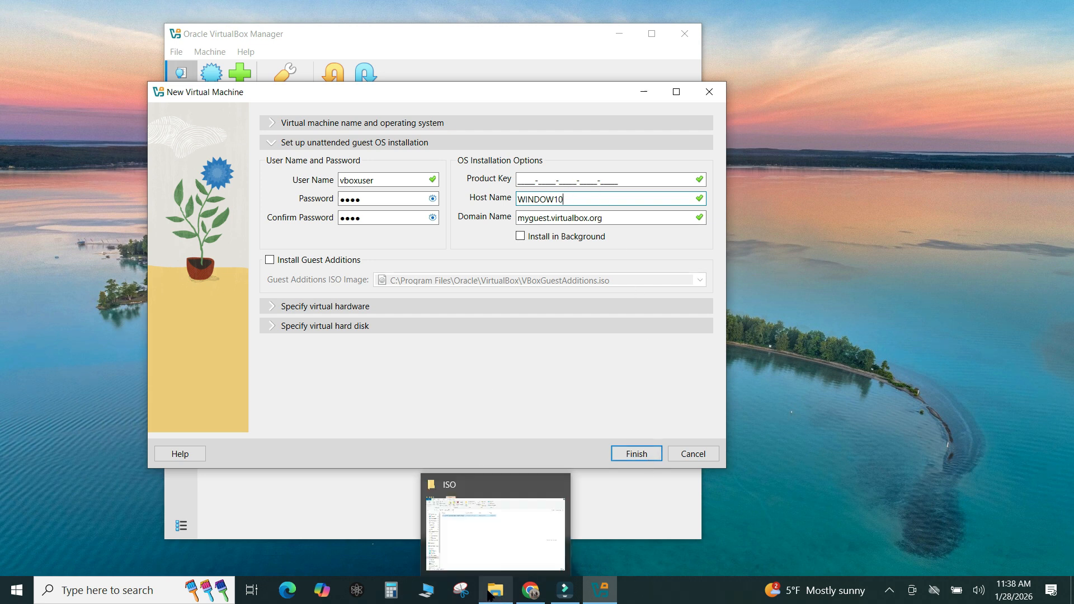
pyautogui.click(483, 529)
pyautogui.doubleClick(162, 152)
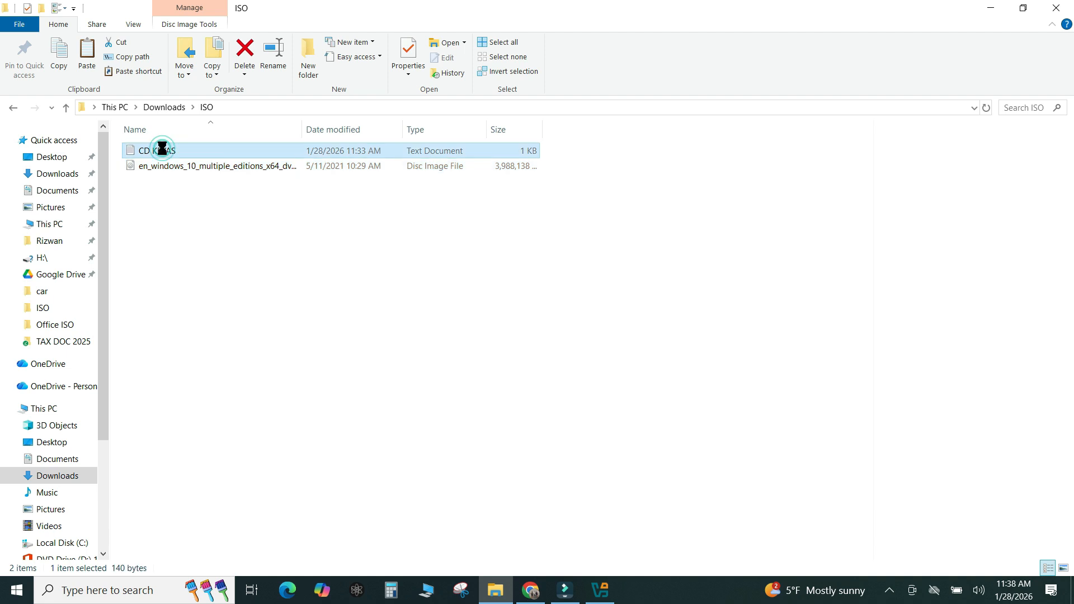
pyautogui.click(433, 302)
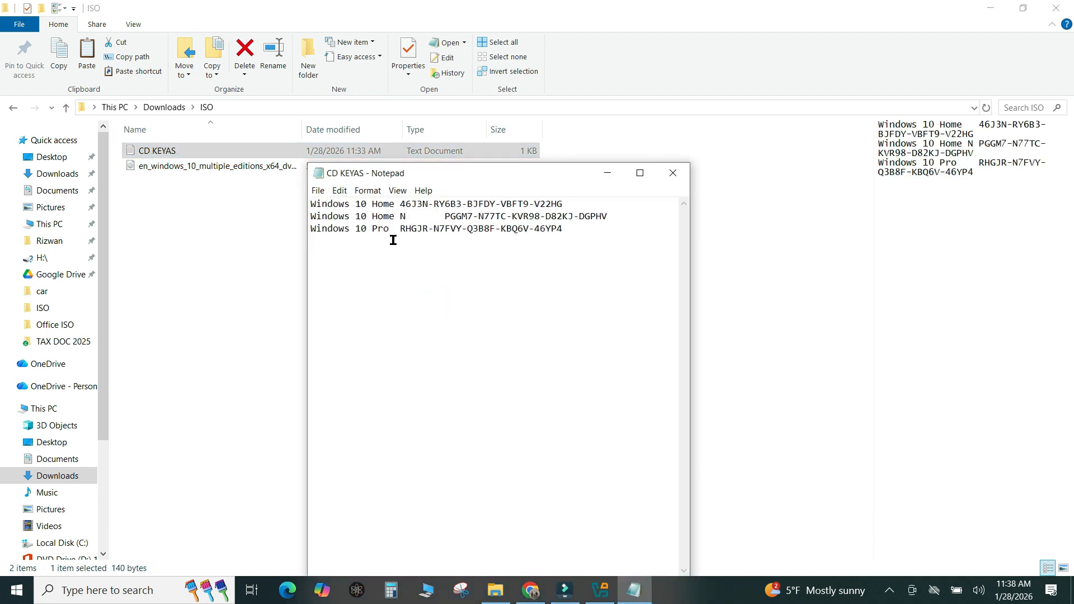
pyautogui.moveTo(399, 225); pyautogui.dragTo(564, 230)
pyautogui.hotkey('ctrl', 'c')
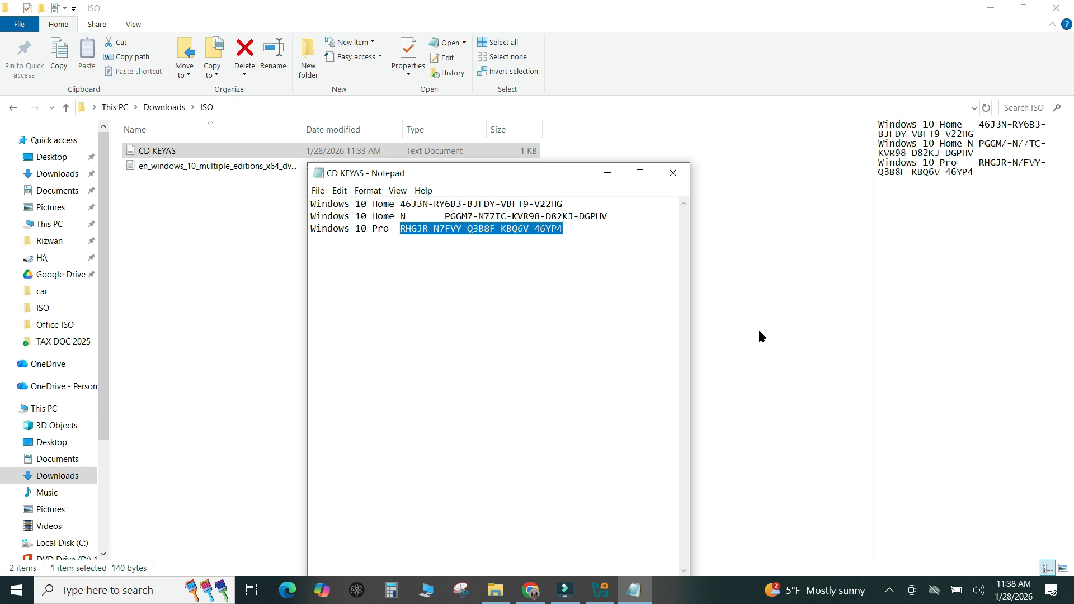
# Return to the new virtual machine setup in VirtualBox and paste the copied Windows key as the product key
pyautogui.hotkey('alt', 'Tab')
pyautogui.click(521, 179)
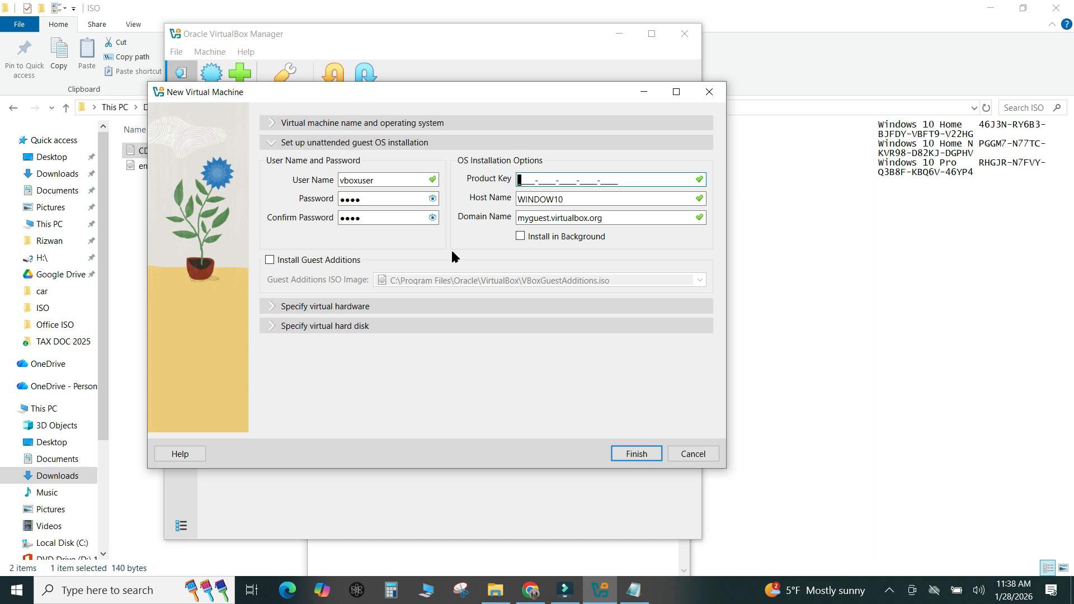
pyautogui.hotkey('ctrl', 'v')
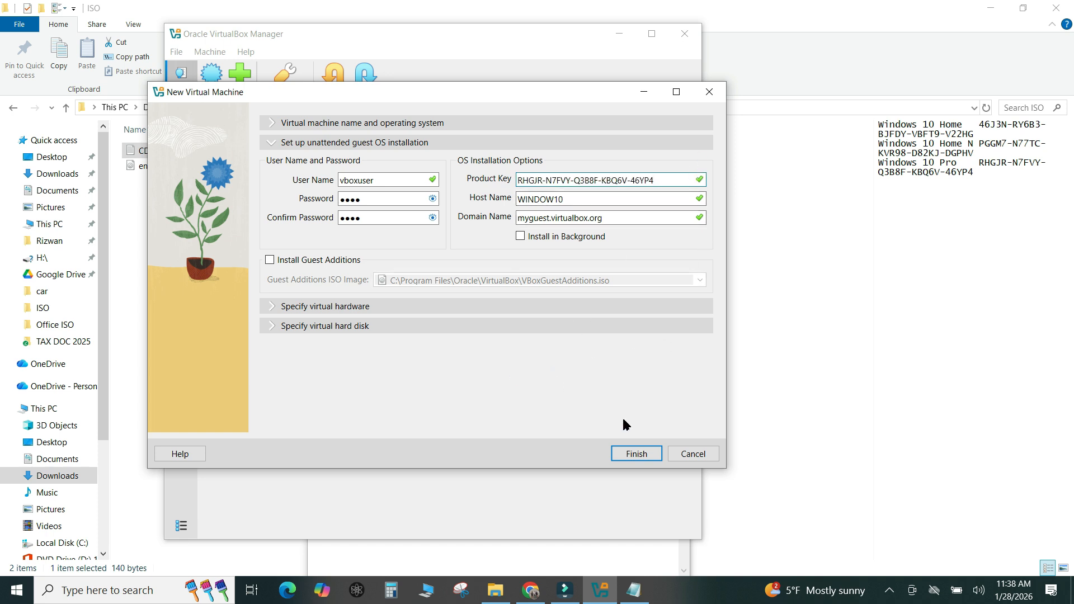
# Finish creating the WINDOWS 10 virtual machine and maximize its running window
pyautogui.click(629, 452)
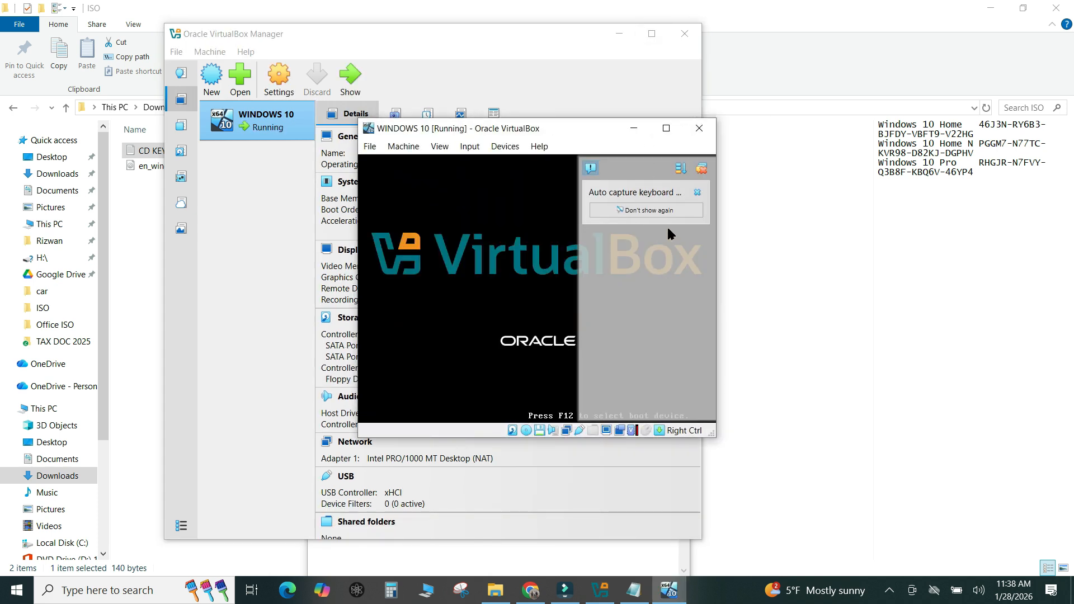
pyautogui.click(664, 128)
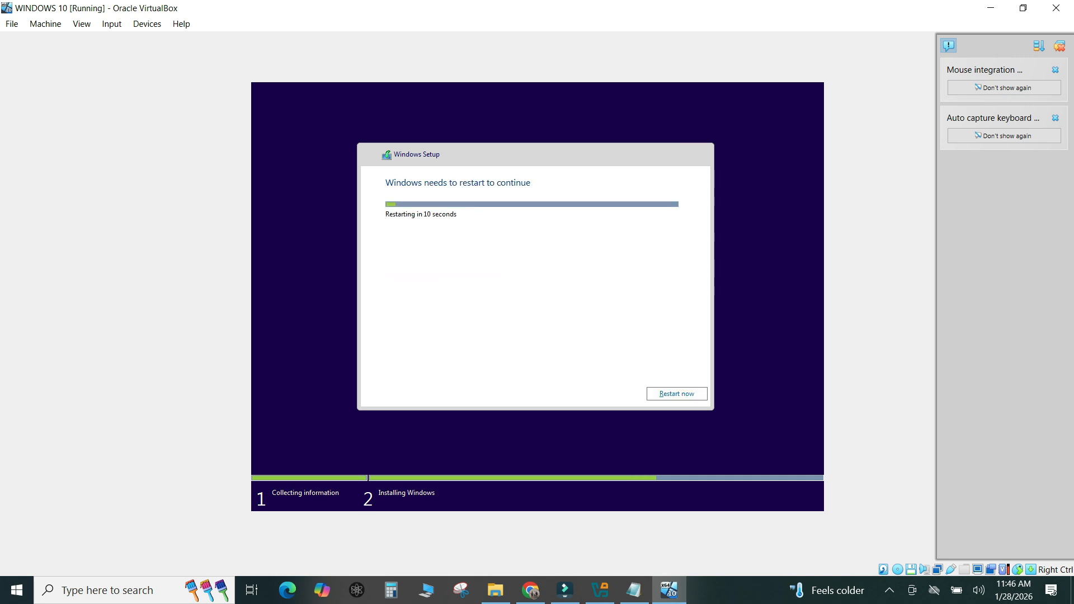
# Restart the virtual machine from Windows Setup to continue the Windows 10 installation
pyautogui.press('Return')
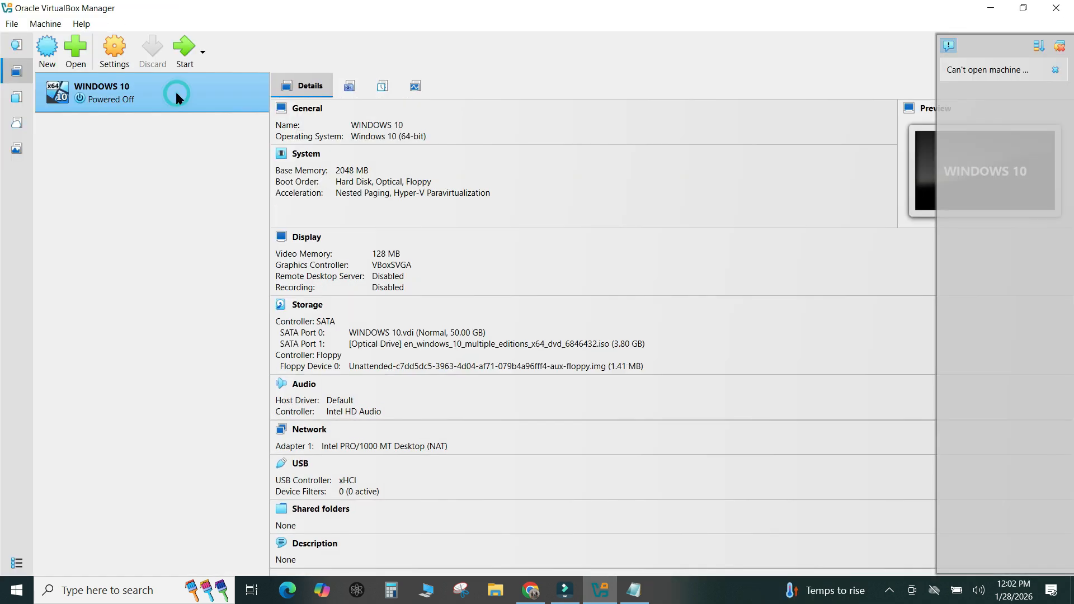
# Open the settings of the powered-off WINDOWS 10 virtual machine and raise its base memory to 4228 MB
pyautogui.click(116, 49)
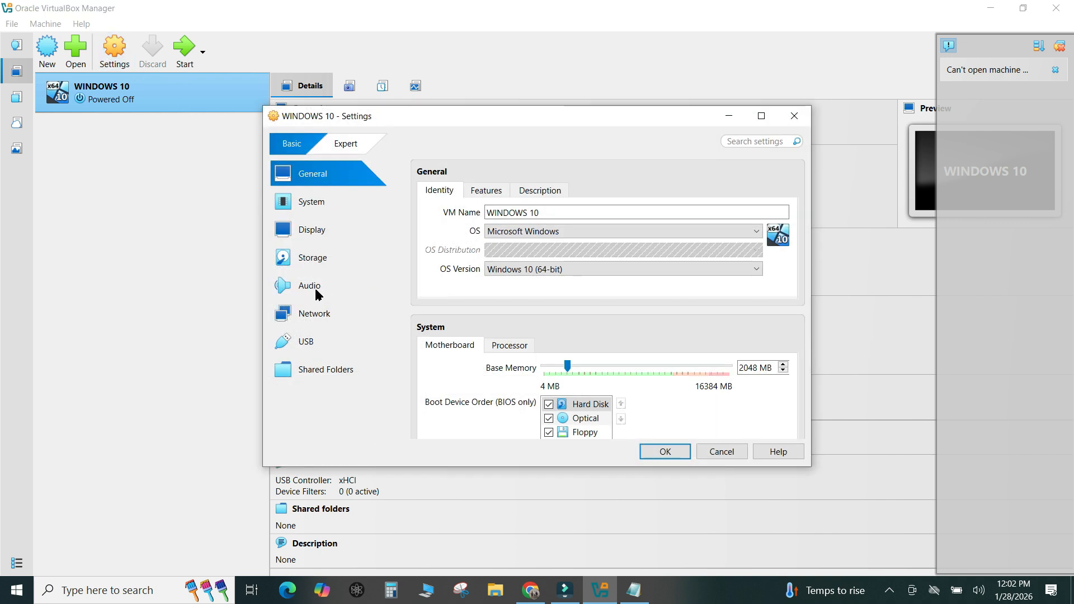
pyautogui.click(760, 116)
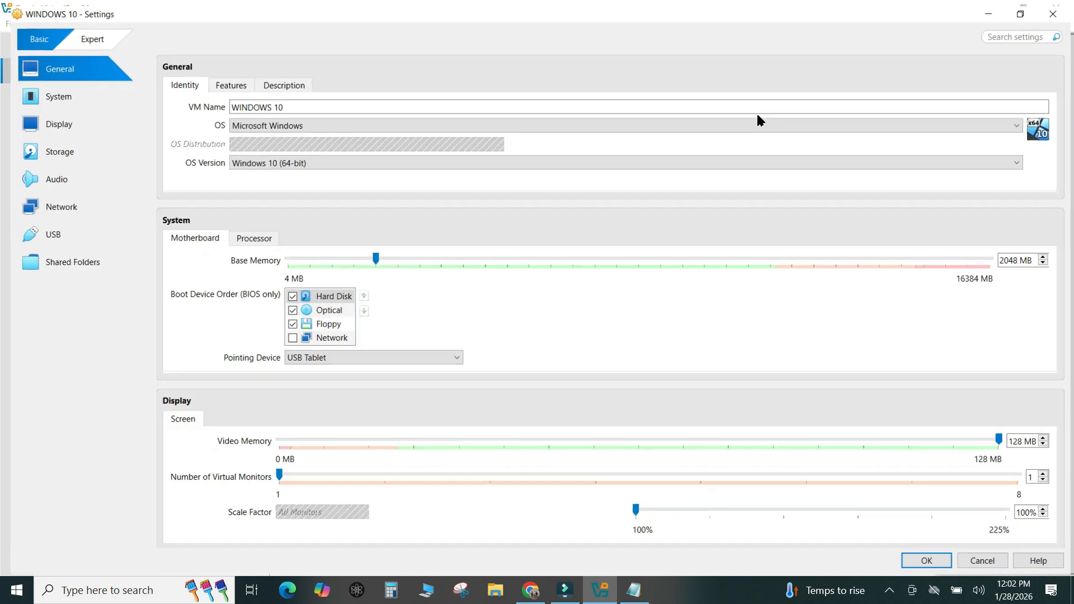
pyautogui.click(371, 256)
pyautogui.moveTo(371, 255); pyautogui.dragTo(465, 262)
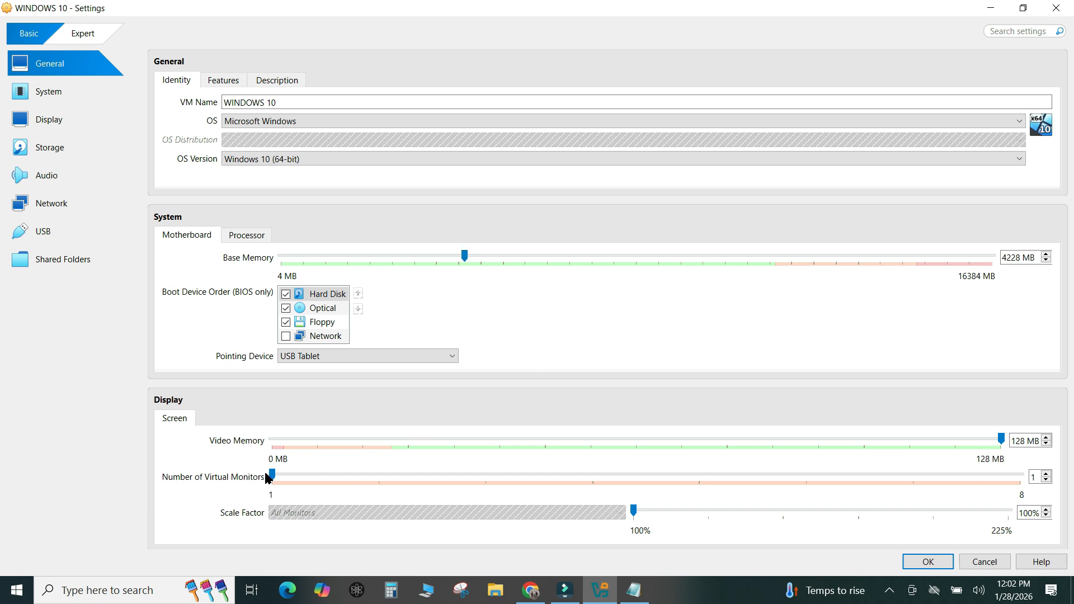
# Set the virtual machine's number of CPUs to 4 and save the settings
pyautogui.scroll(-3, 497, 456)
pyautogui.scroll(-9, 497, 457)
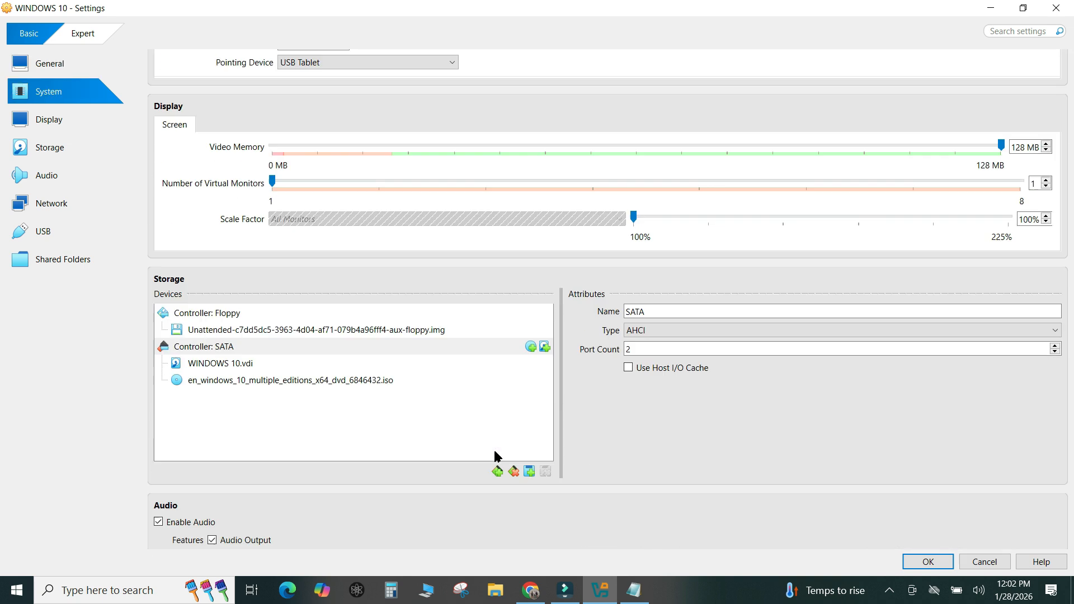
pyautogui.scroll(12, 497, 455)
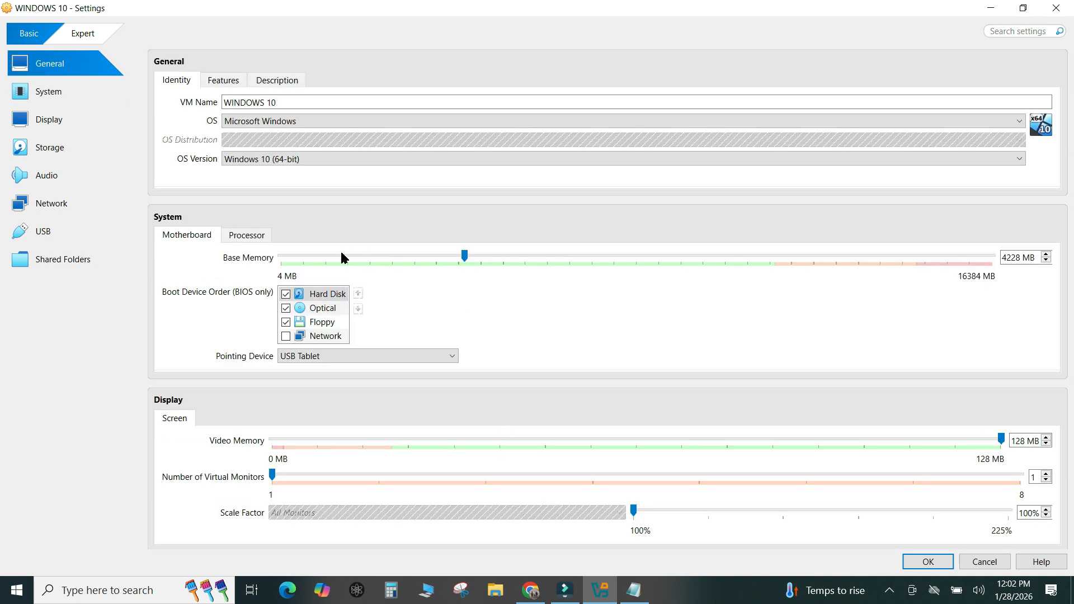
pyautogui.click(253, 240)
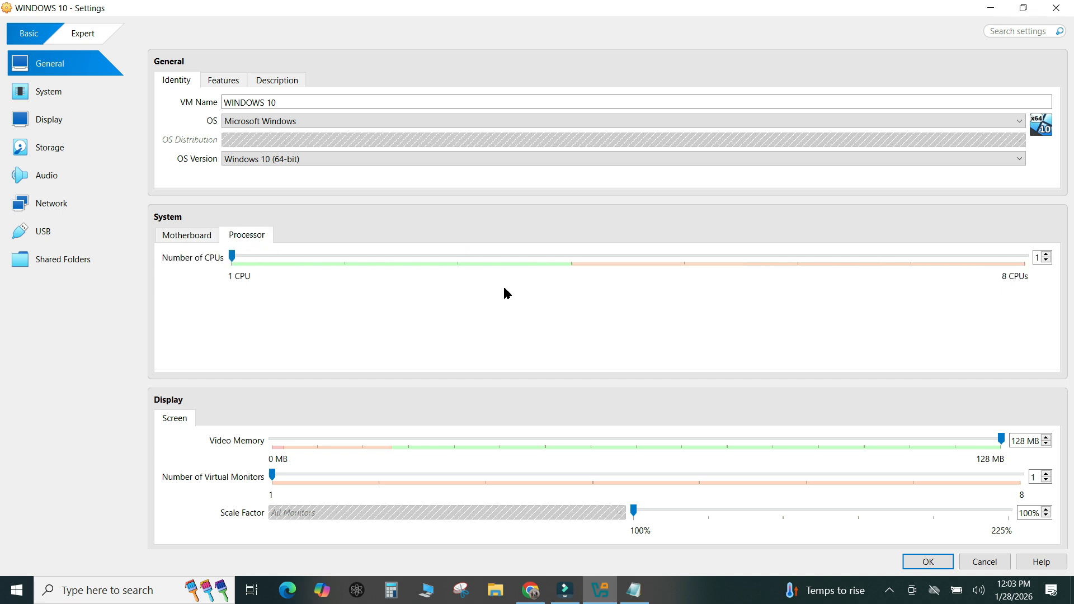
pyautogui.moveTo(233, 258); pyautogui.dragTo(530, 270)
pyautogui.click(929, 560)
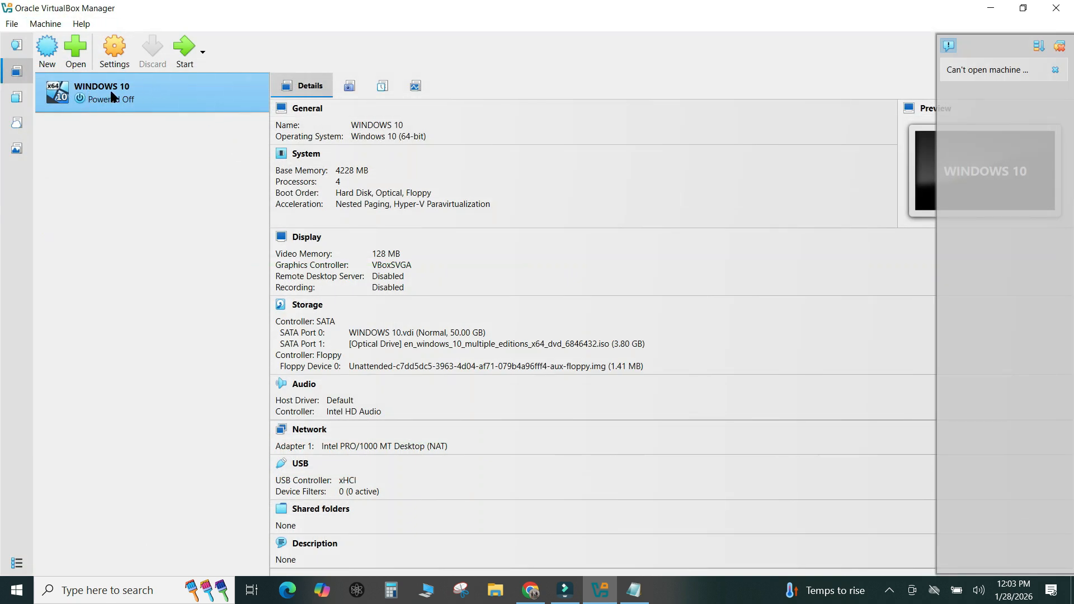
# Start the WINDOWS 10 virtual machine, and open and close File Explorer inside the guest system
pyautogui.click(185, 46)
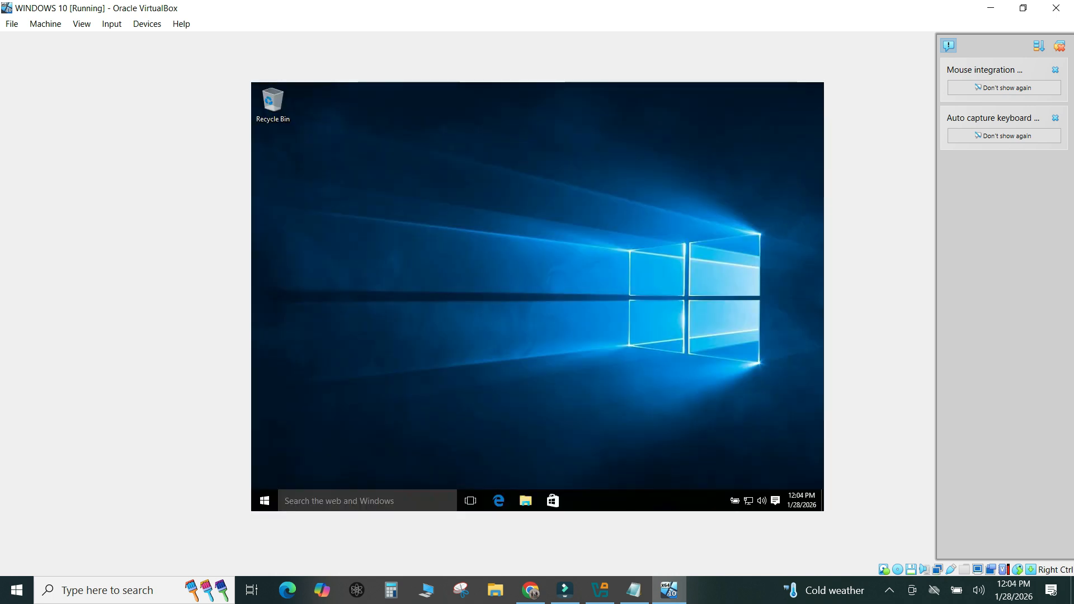
pyautogui.click(525, 500)
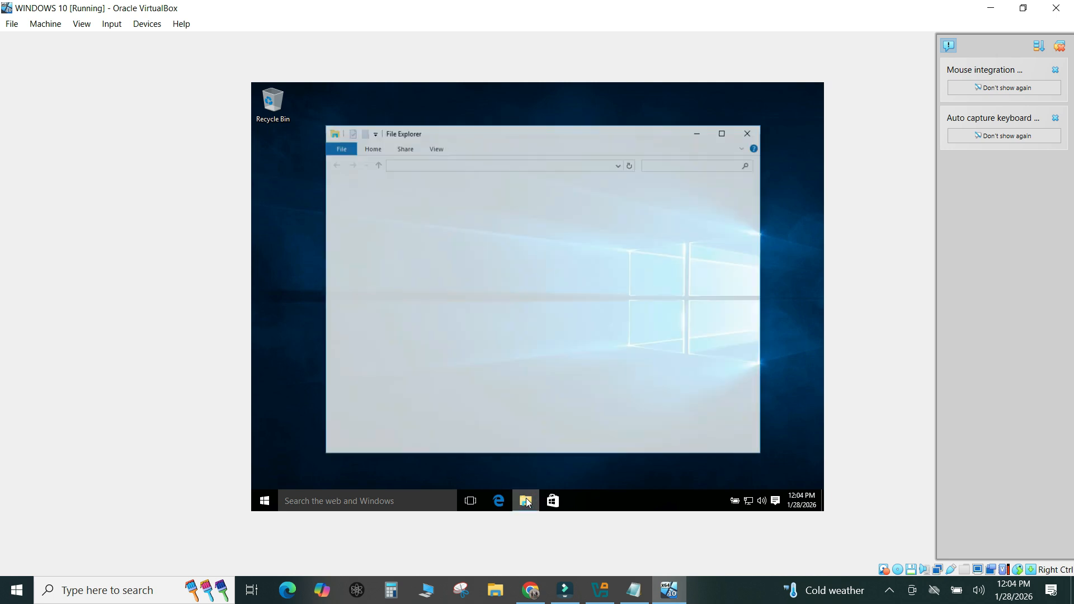
pyautogui.click(361, 284)
pyautogui.click(750, 132)
# Search the guest Windows for "system", open System Information, review the operating system, processor and memory entries, and close it
pyautogui.click(384, 503)
pyautogui.write('system')
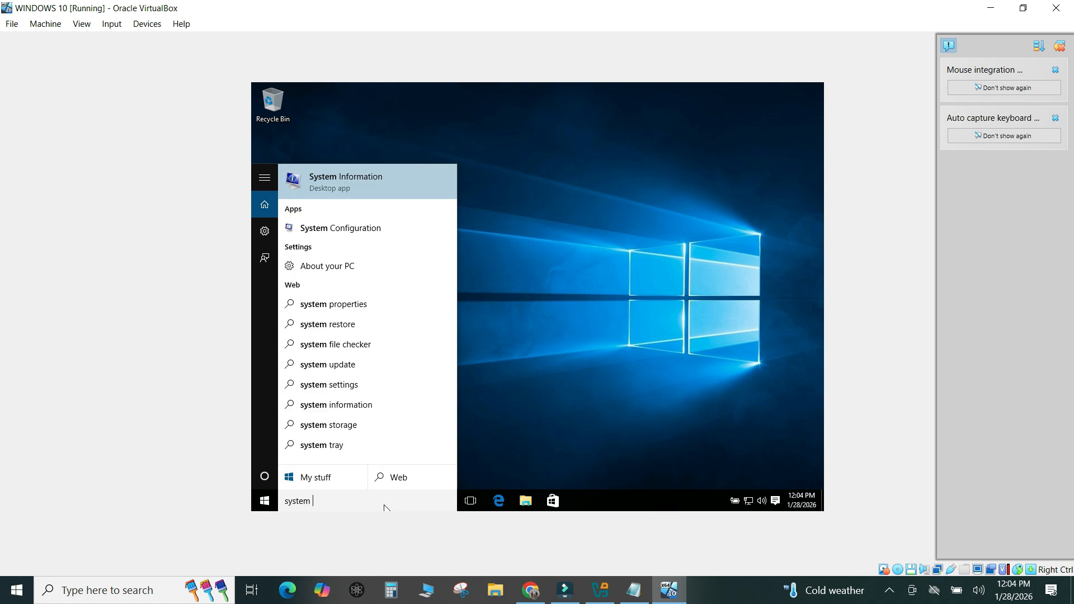
pyautogui.click(386, 183)
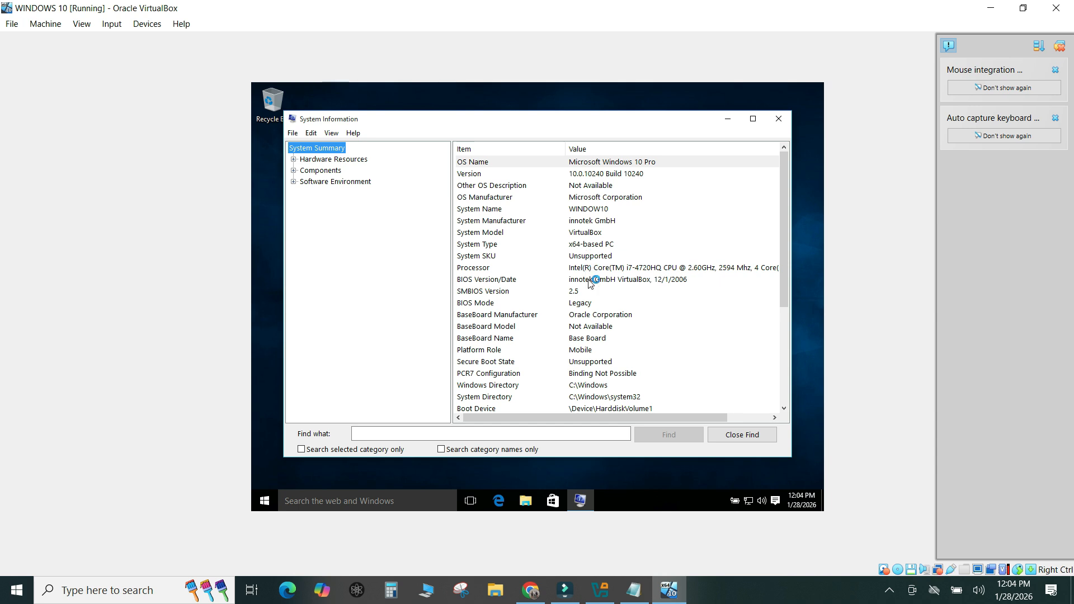
pyautogui.scroll(-3, 590, 284)
pyautogui.scroll(-2, 590, 284)
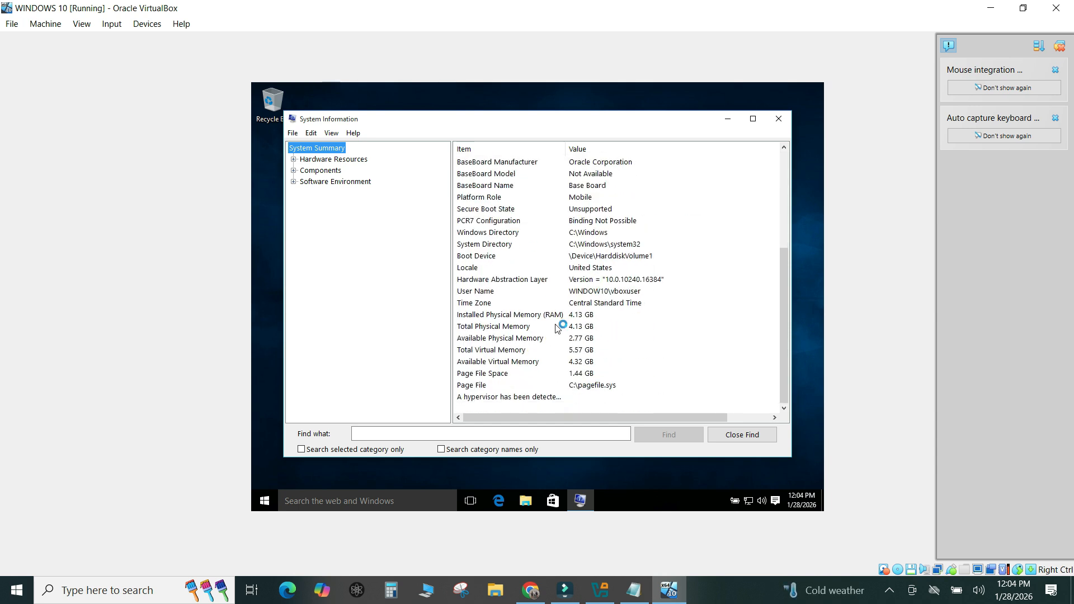
pyautogui.scroll(5, 585, 335)
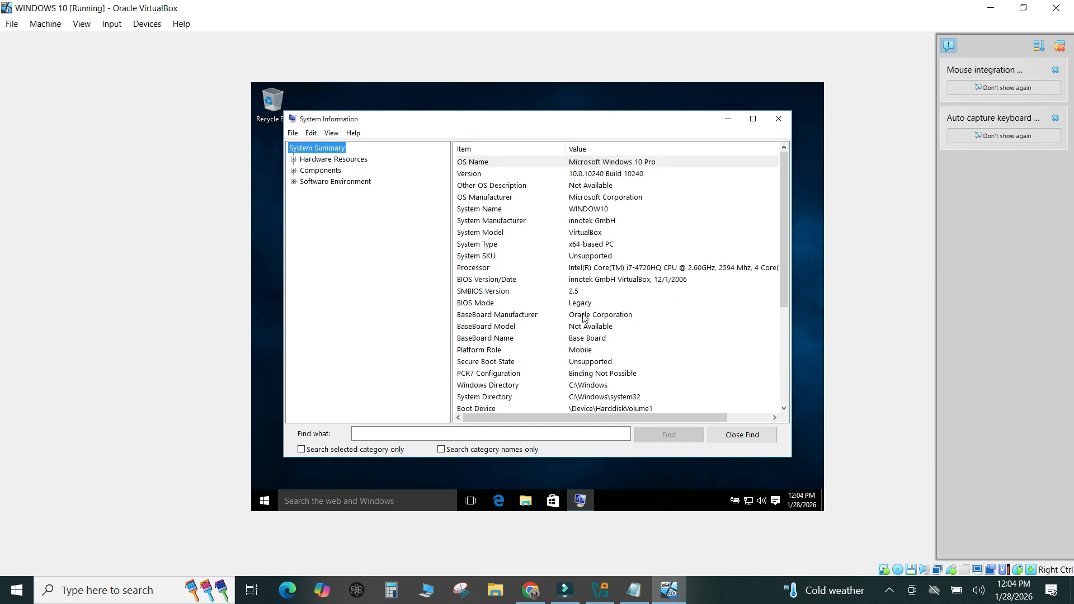
pyautogui.click(778, 119)
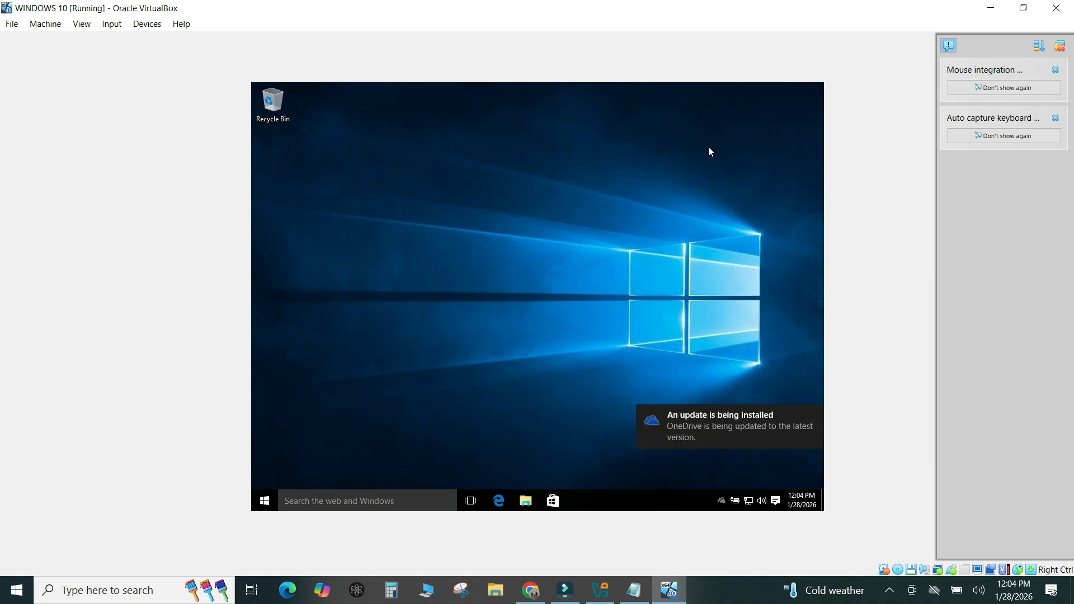
# Shut down Windows 10 from within the guest system
pyautogui.rightClick(265, 502)
pyautogui.click(356, 482)
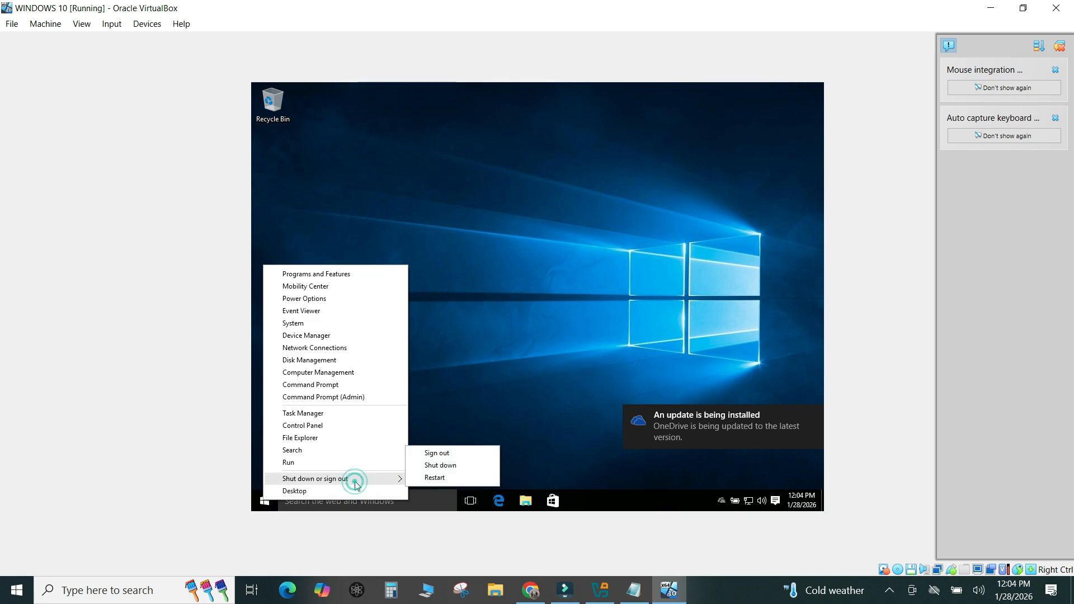
pyautogui.click(442, 465)
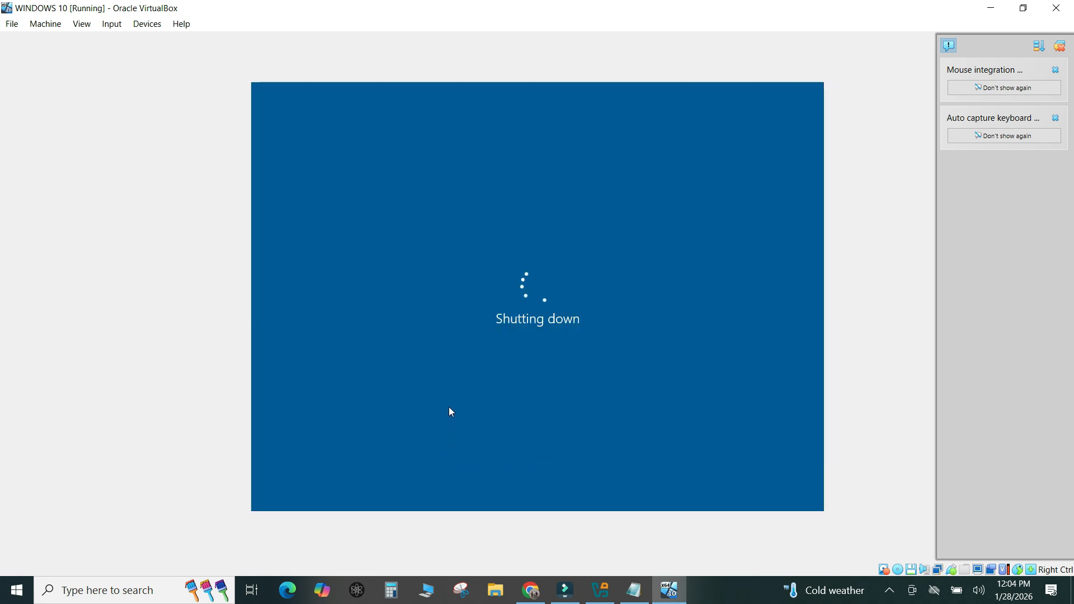